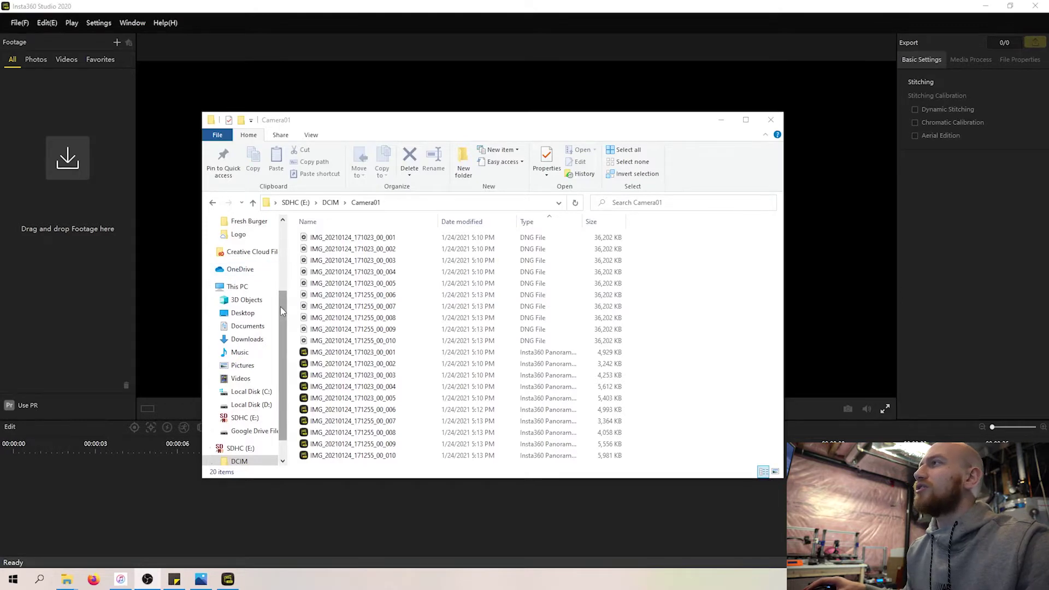
# Scroll through the Camera01 folder's DNG and Insta360 panorama files
pyautogui.scroll(-2, 281, 311)
# Select the ten DNG photos in Camera01 and drag them into Insta360 Studio's footage area
pyautogui.scroll(2, 281, 311)
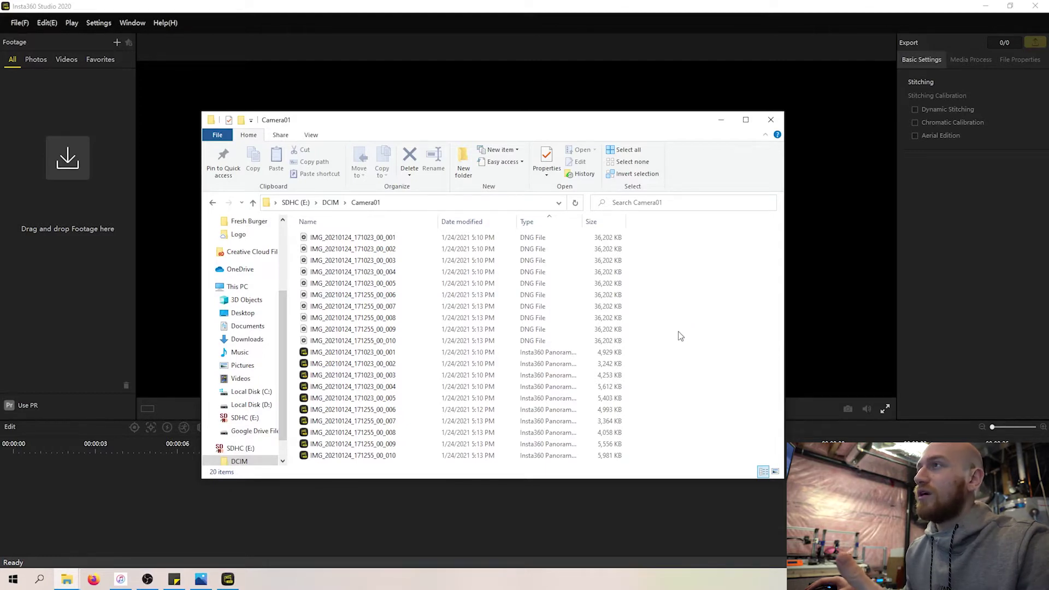
pyautogui.click(392, 341)
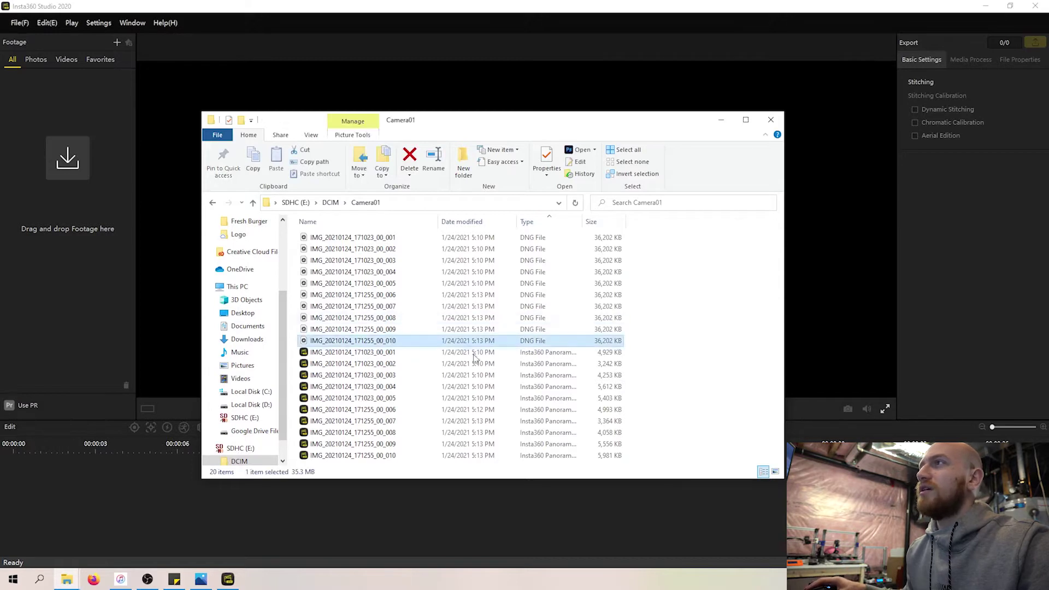
pyautogui.keyDown('shift'); pyautogui.click(348, 241); pyautogui.keyUp('shift')
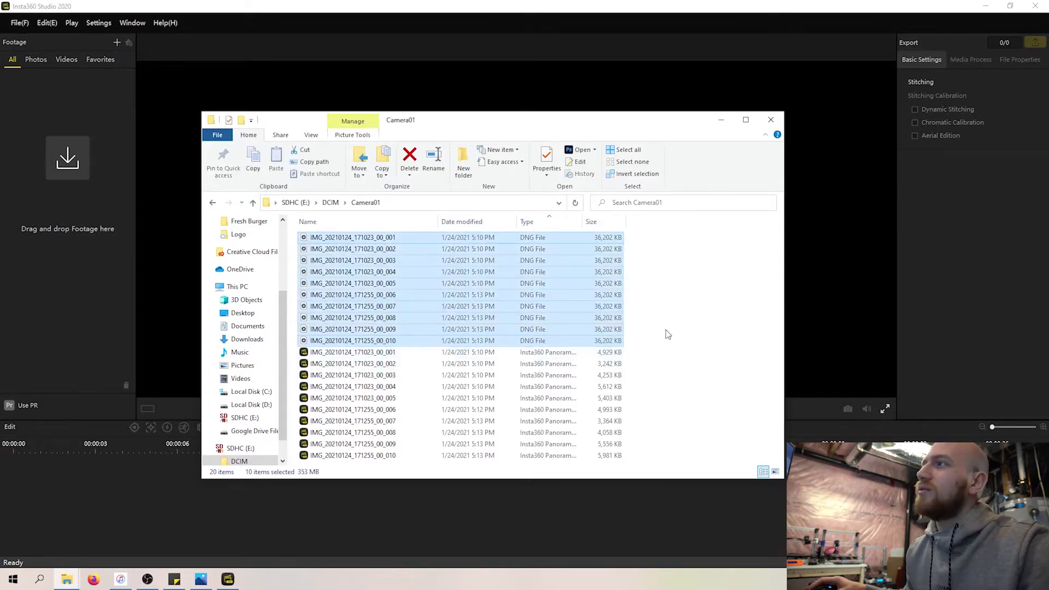
pyautogui.click(673, 341)
pyautogui.moveTo(665, 347); pyautogui.dragTo(484, 462)
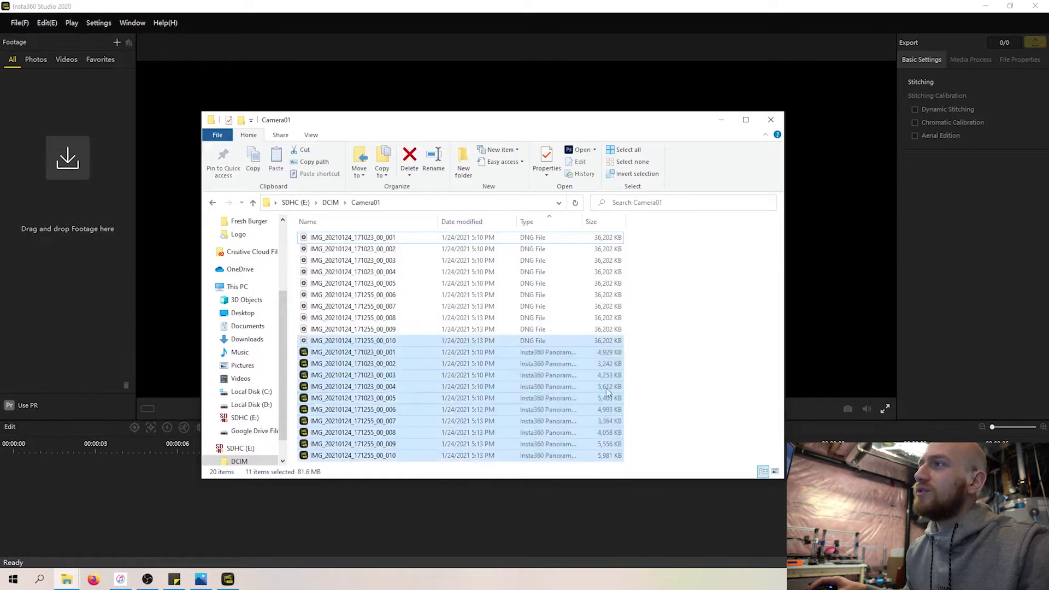
pyautogui.click(640, 357)
pyautogui.moveTo(594, 369); pyautogui.dragTo(363, 243)
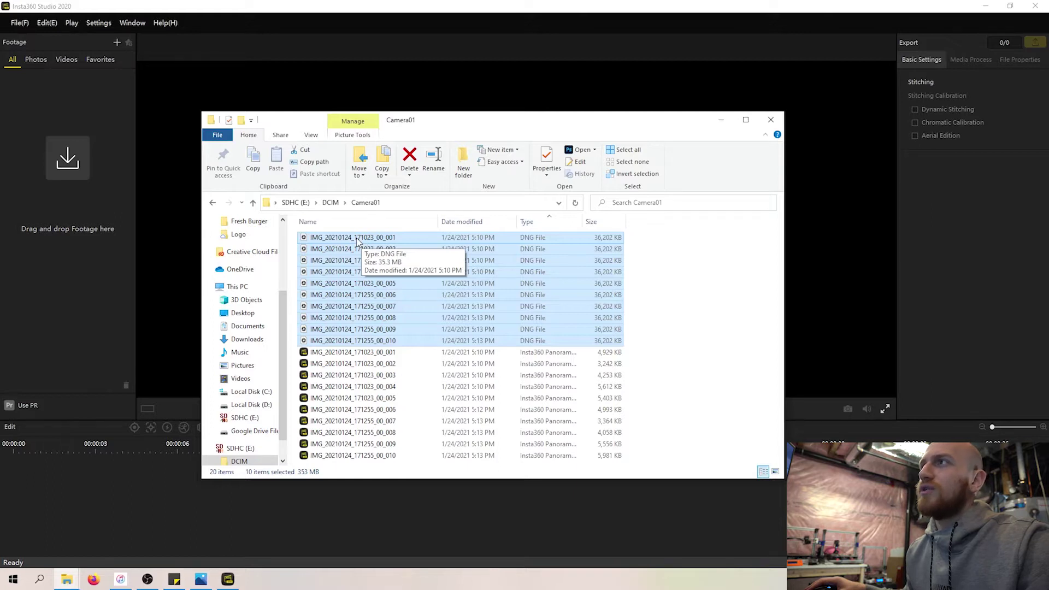
pyautogui.click(675, 349)
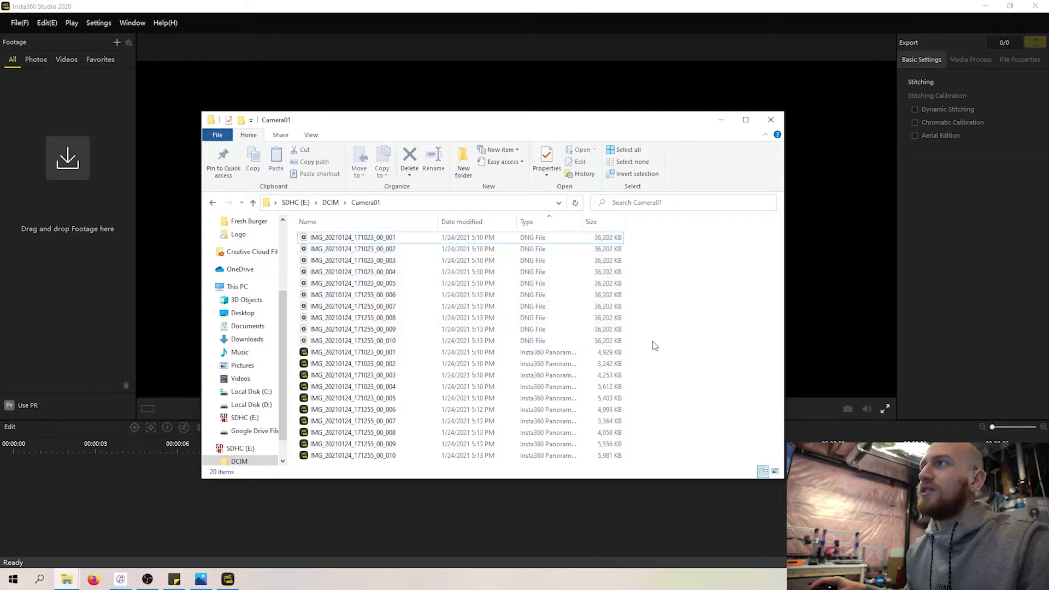
pyautogui.moveTo(640, 335); pyautogui.dragTo(298, 239)
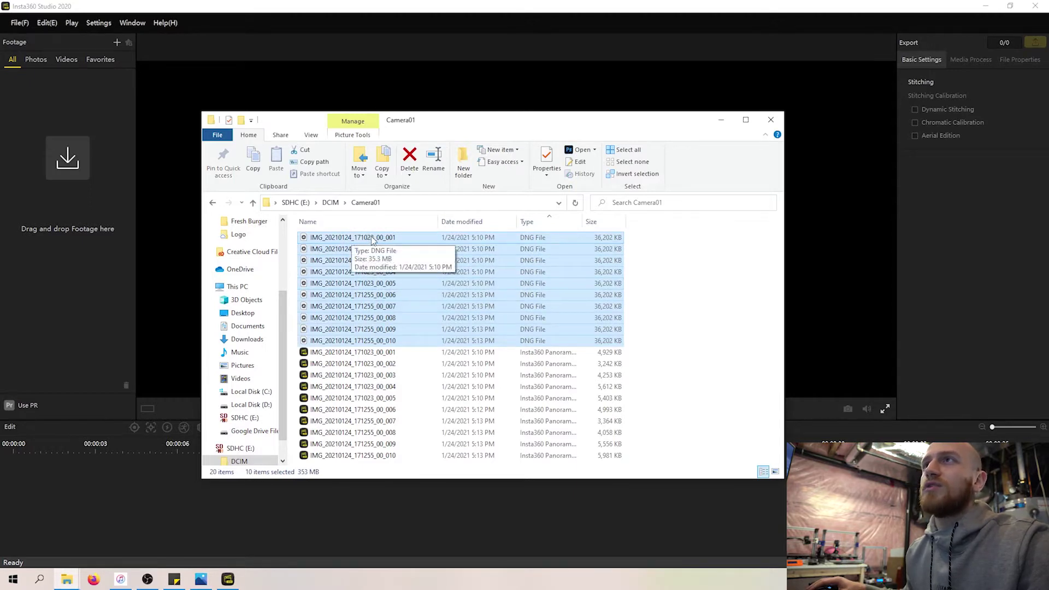
pyautogui.moveTo(371, 241); pyautogui.dragTo(61, 184)
pyautogui.click(720, 120)
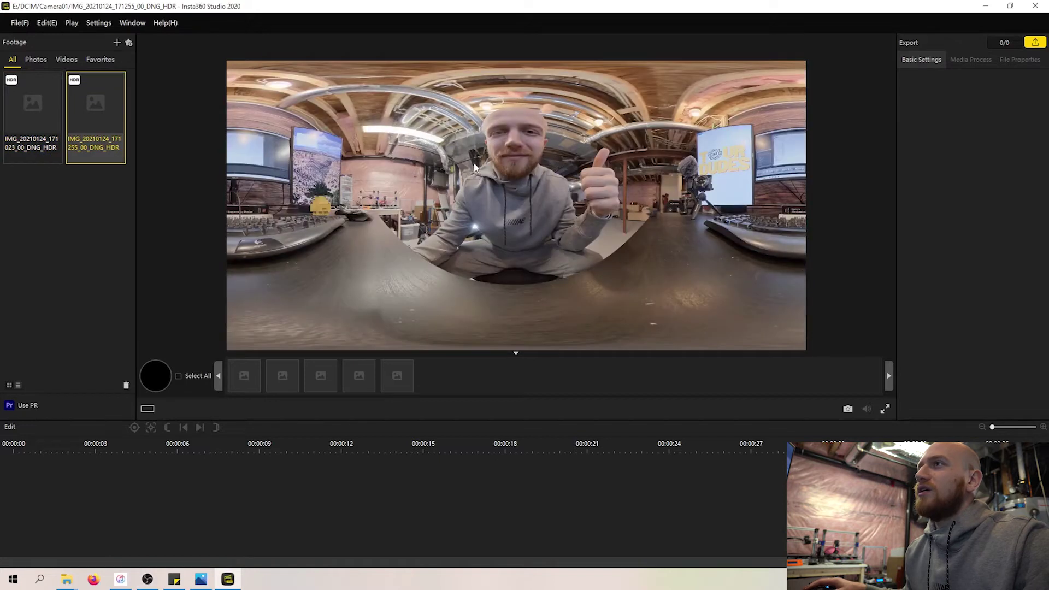
# Bring up the second HDR photo's context menu and start exporting it
pyautogui.rightClick(102, 114)
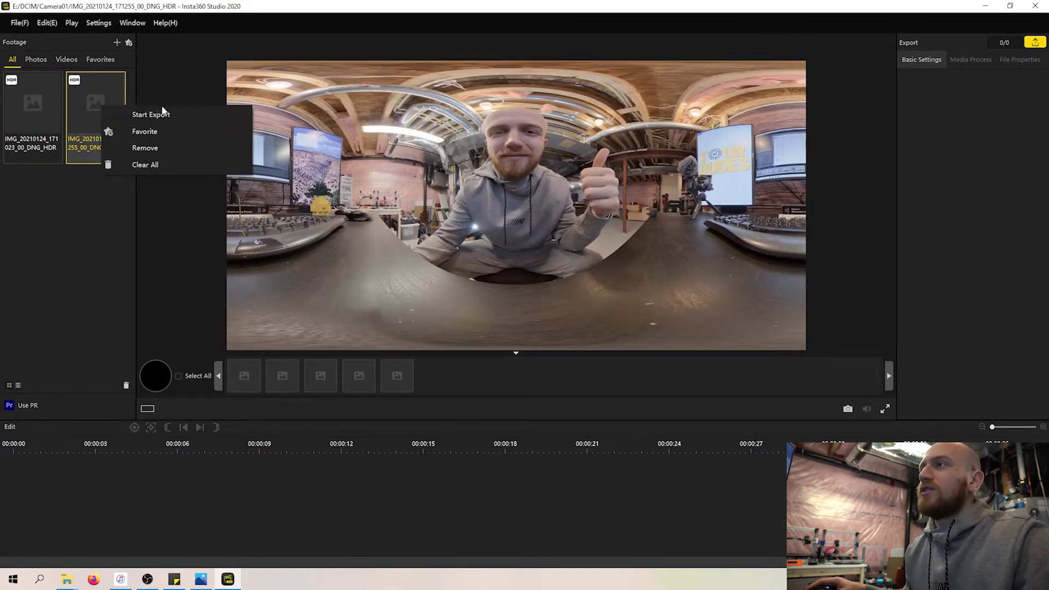
pyautogui.click(19, 23)
# Export the second HDR photo to the Desktop as one _merged.dng, not separate exposures
pyautogui.click(57, 102)
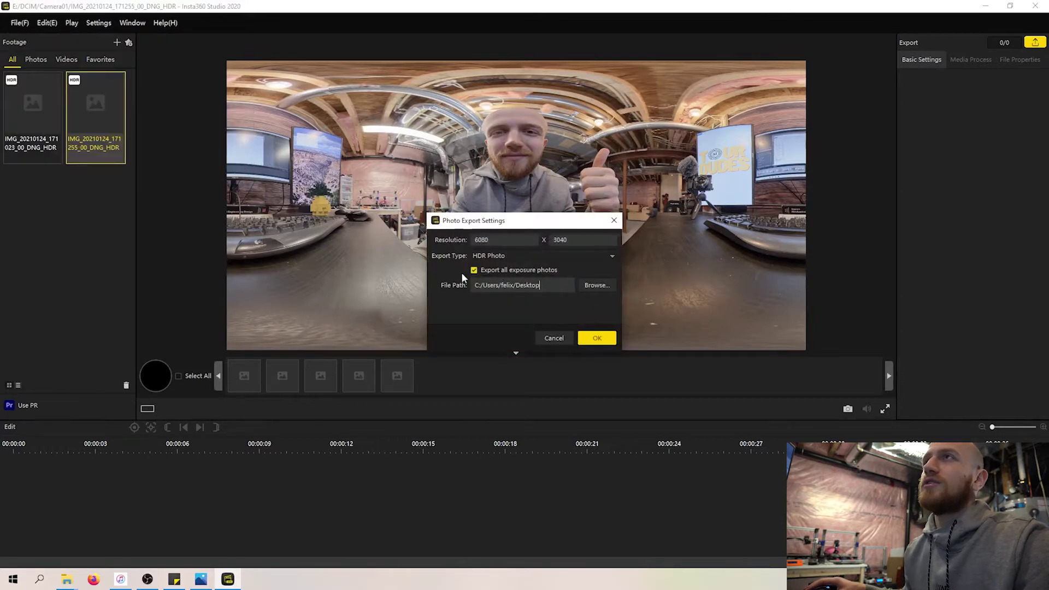
pyautogui.click(499, 272)
pyautogui.click(500, 273)
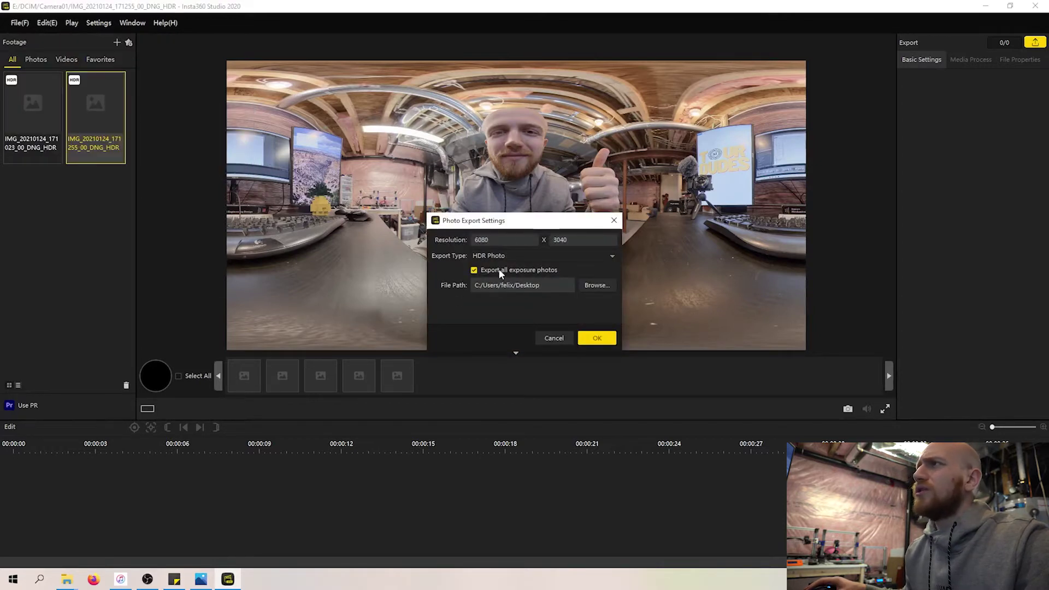
pyautogui.click(546, 269)
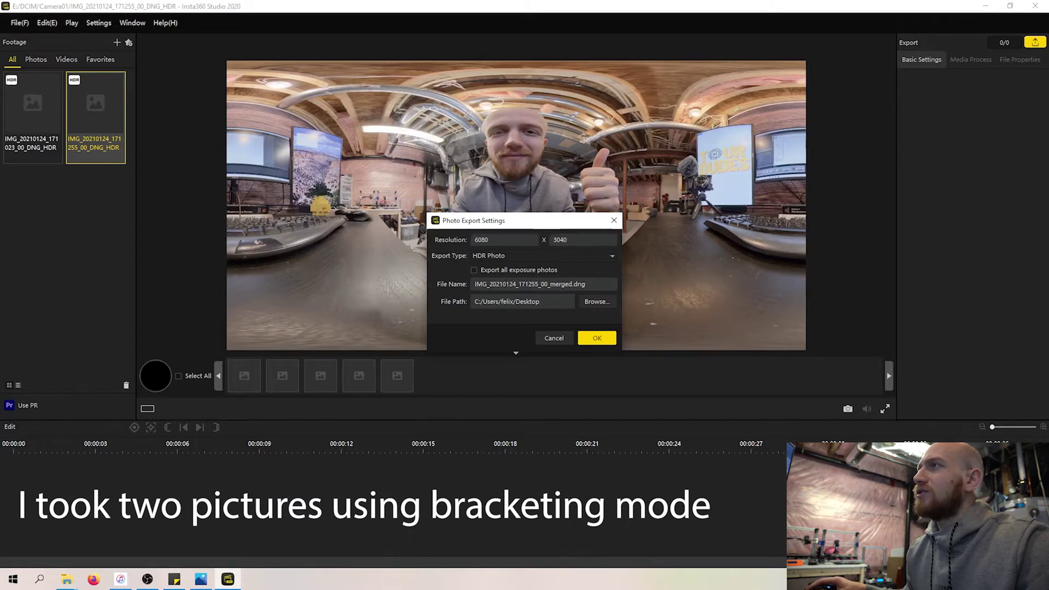
pyautogui.click(597, 337)
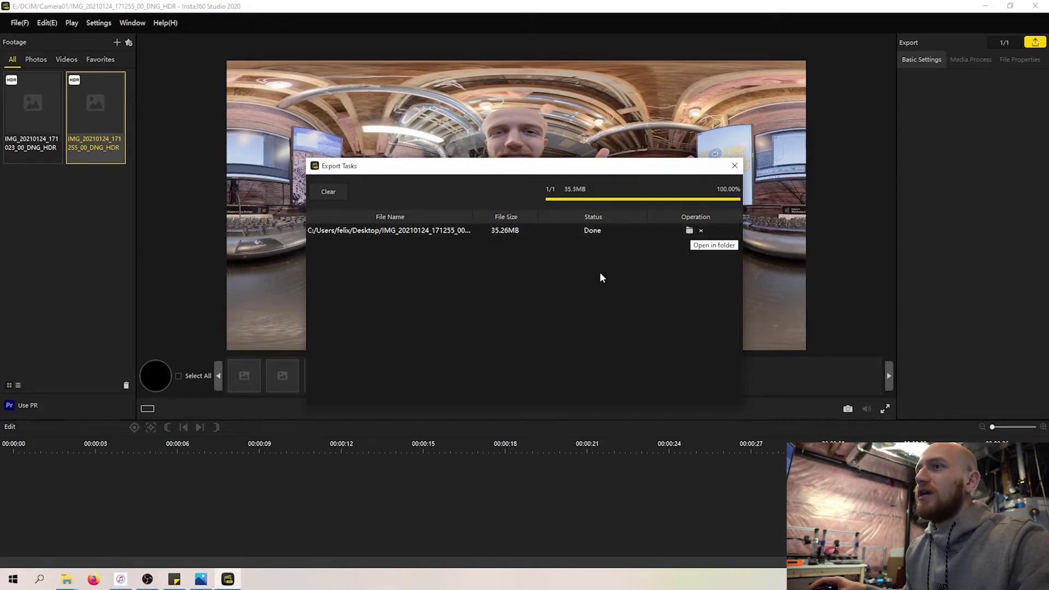
# Search Windows for 'light' to bring up Adobe Lightroom Classic
pyautogui.click(51, 578)
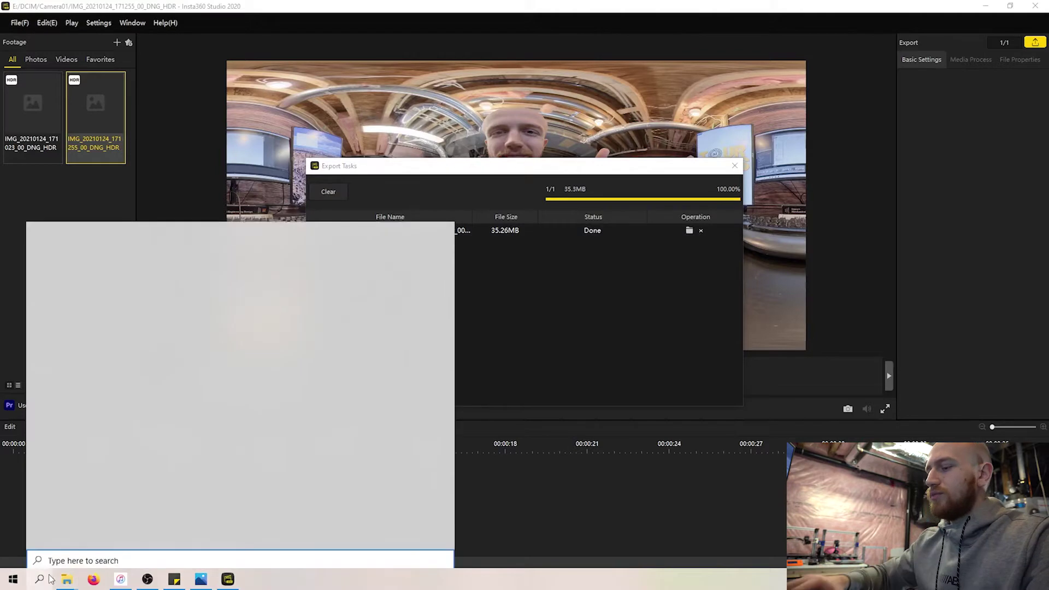
pyautogui.write('light')
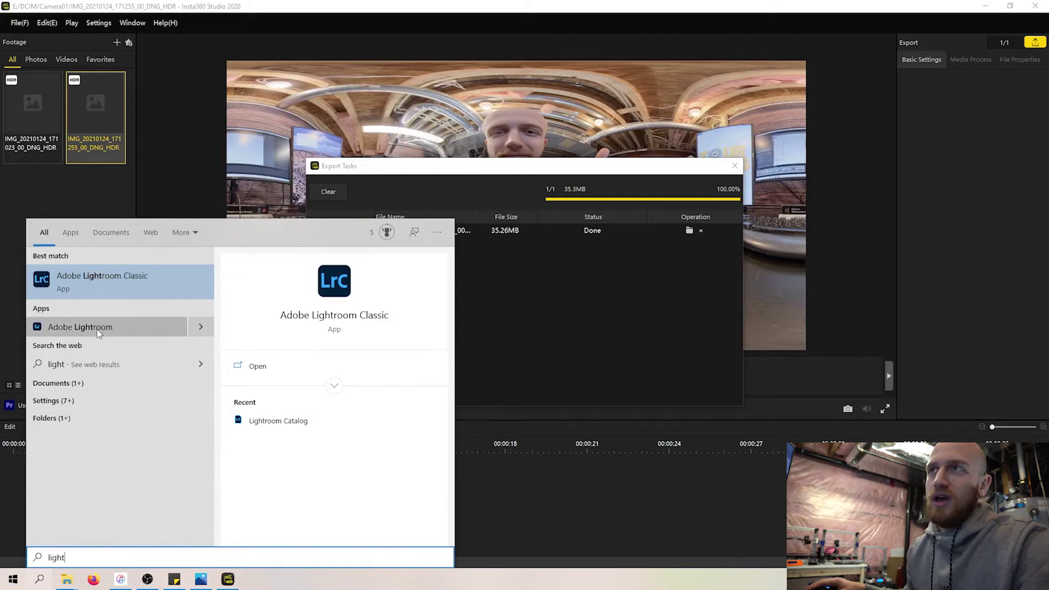
# Launch Lightroom Classic and show the Desktop folder in File Explorer
pyautogui.click(110, 274)
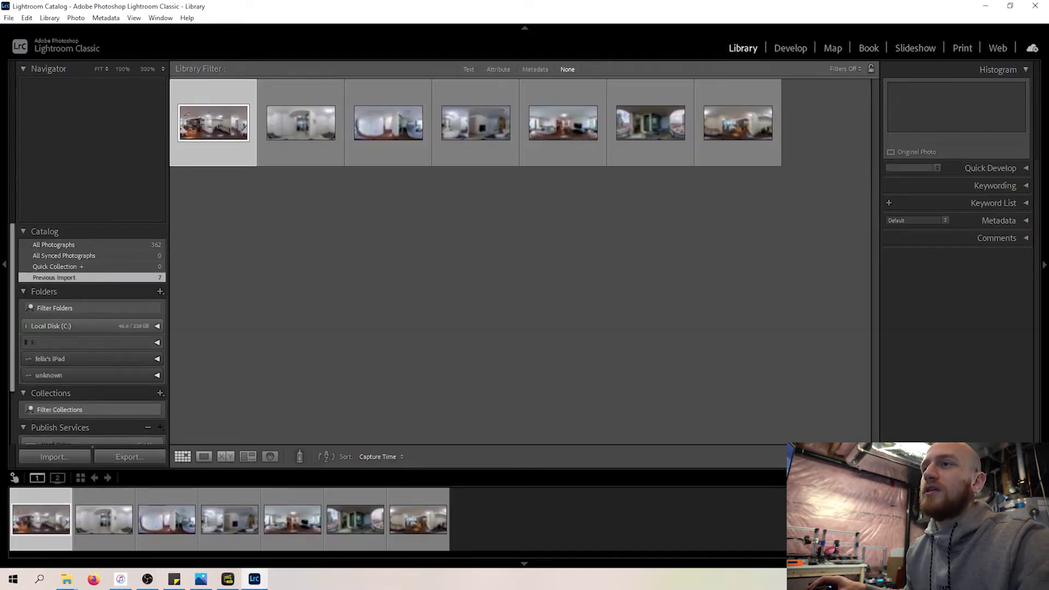
pyautogui.moveTo(67, 579)
pyautogui.click(154, 527)
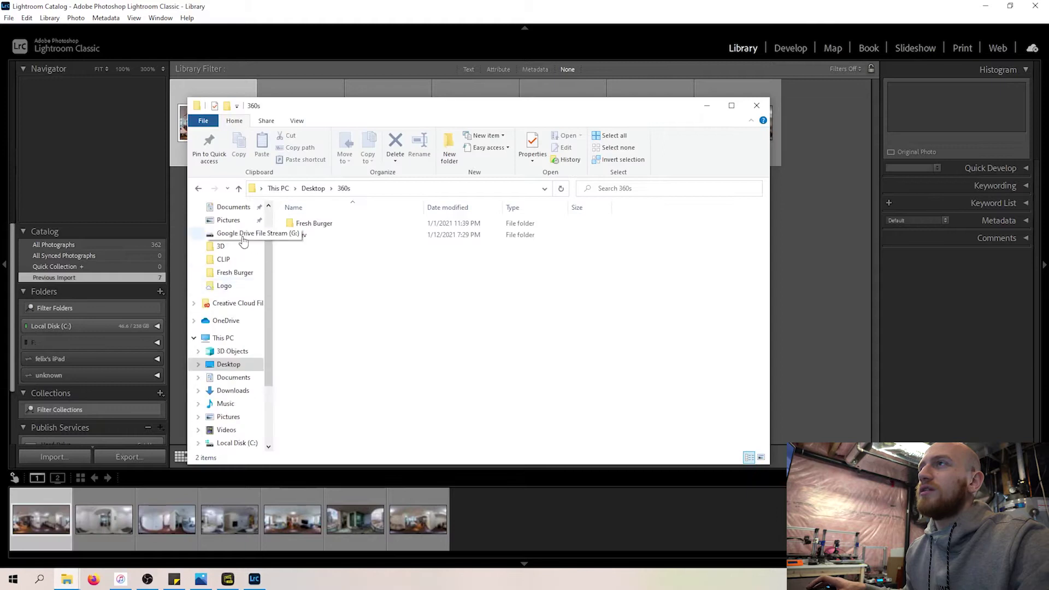
pyautogui.scroll(1, 244, 242)
pyautogui.click(230, 229)
# Import the merged DNG from the Desktop and open it in Develop
pyautogui.moveTo(351, 109); pyautogui.dragTo(481, 102)
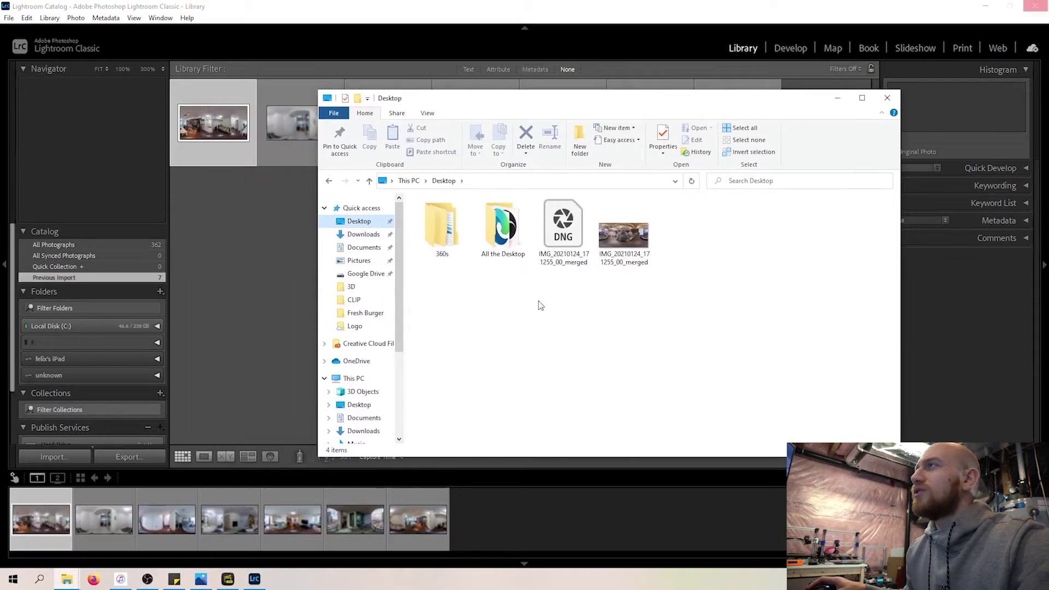
pyautogui.moveTo(637, 234); pyautogui.dragTo(402, 305)
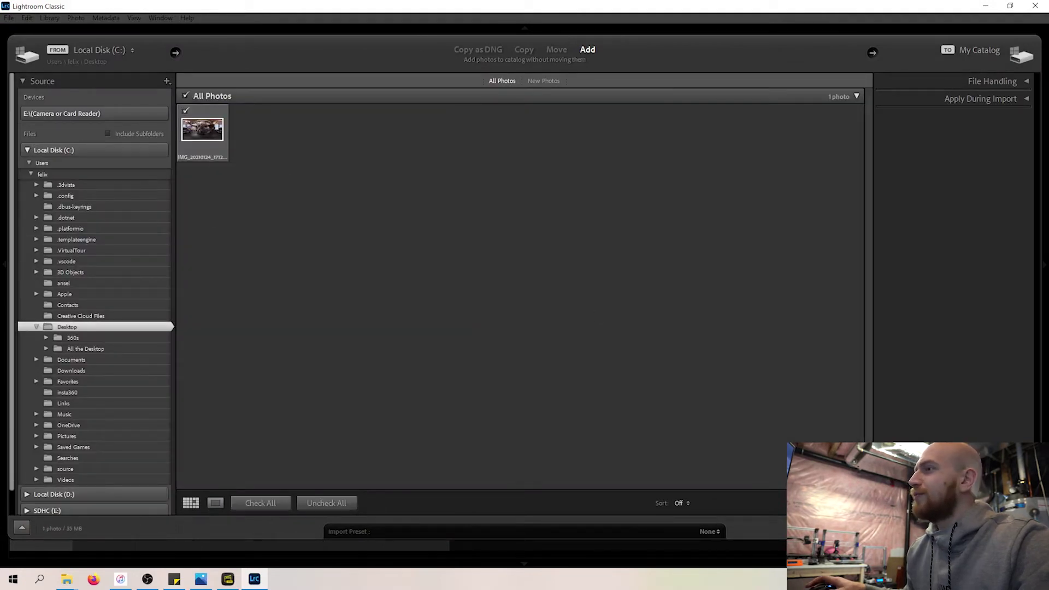
pyautogui.press('Return')
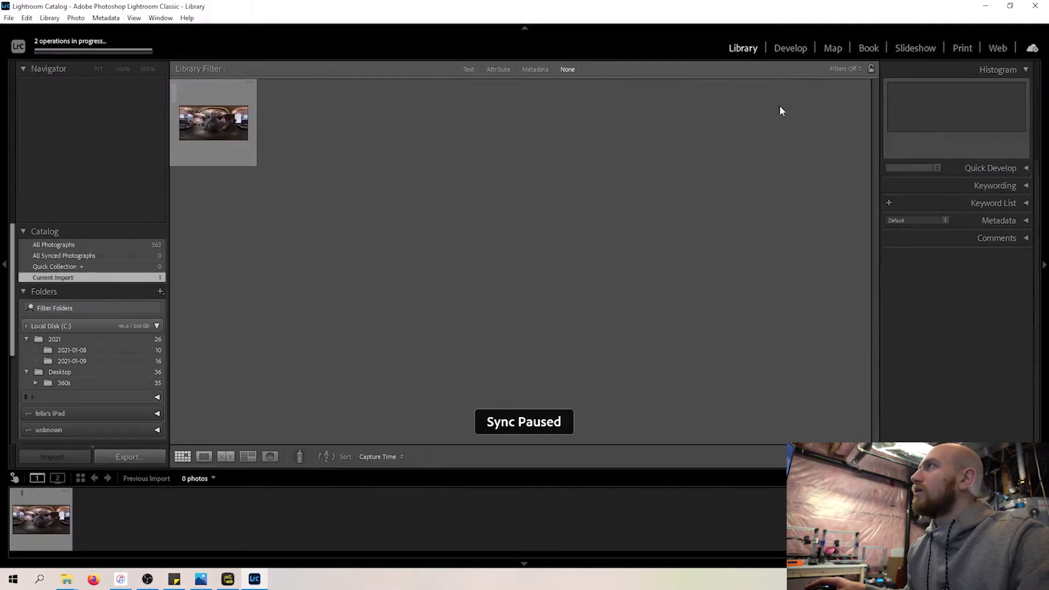
pyautogui.click(795, 48)
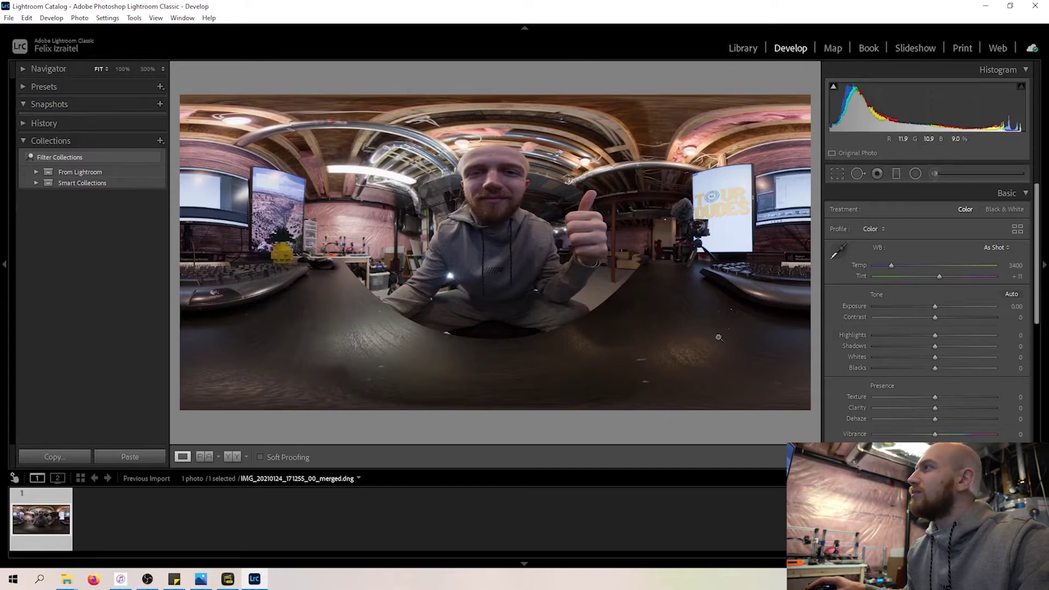
# Sample white balance from neutral spots, ending at Custom Temp 3350 and Tint −4
pyautogui.click(835, 254)
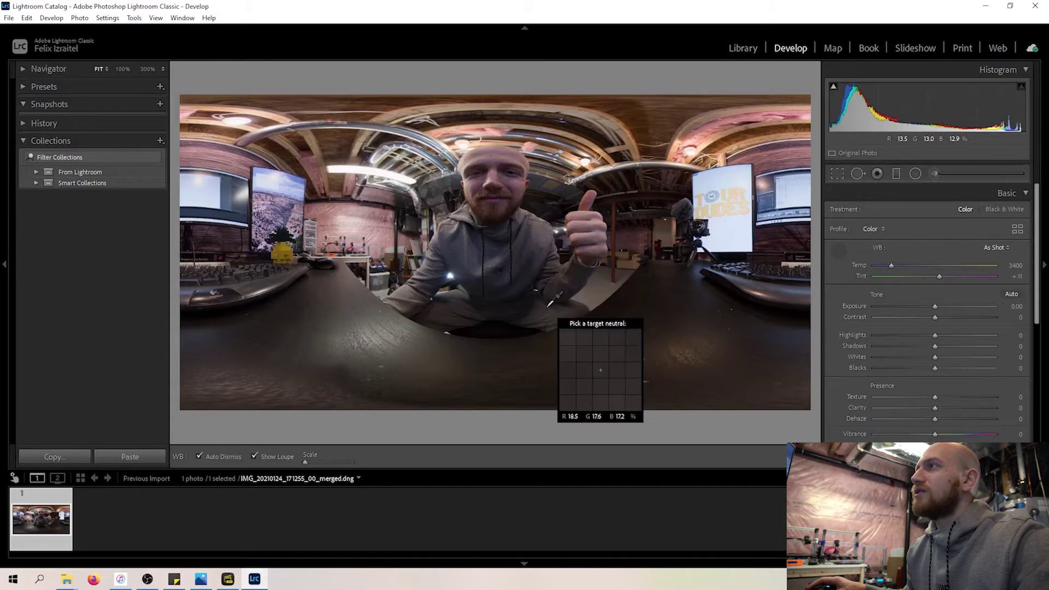
pyautogui.click(548, 305)
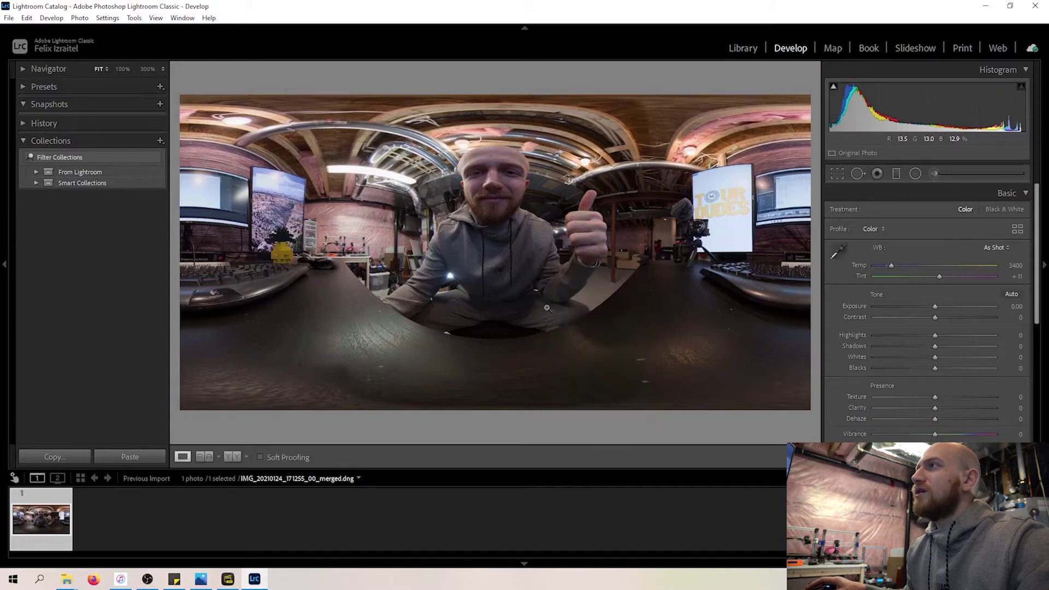
pyautogui.click(837, 253)
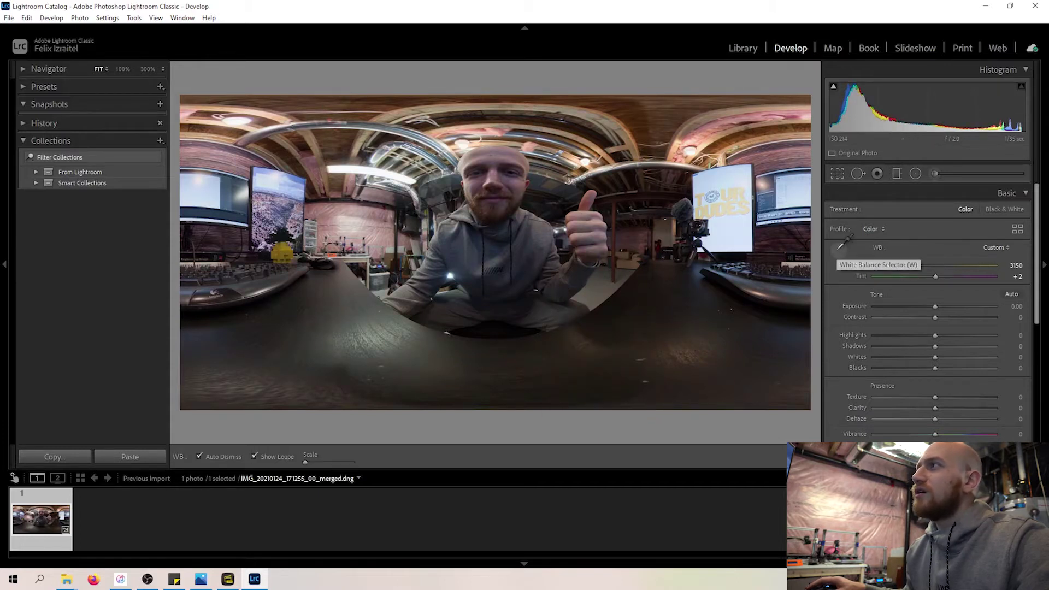
pyautogui.click(598, 289)
pyautogui.click(837, 252)
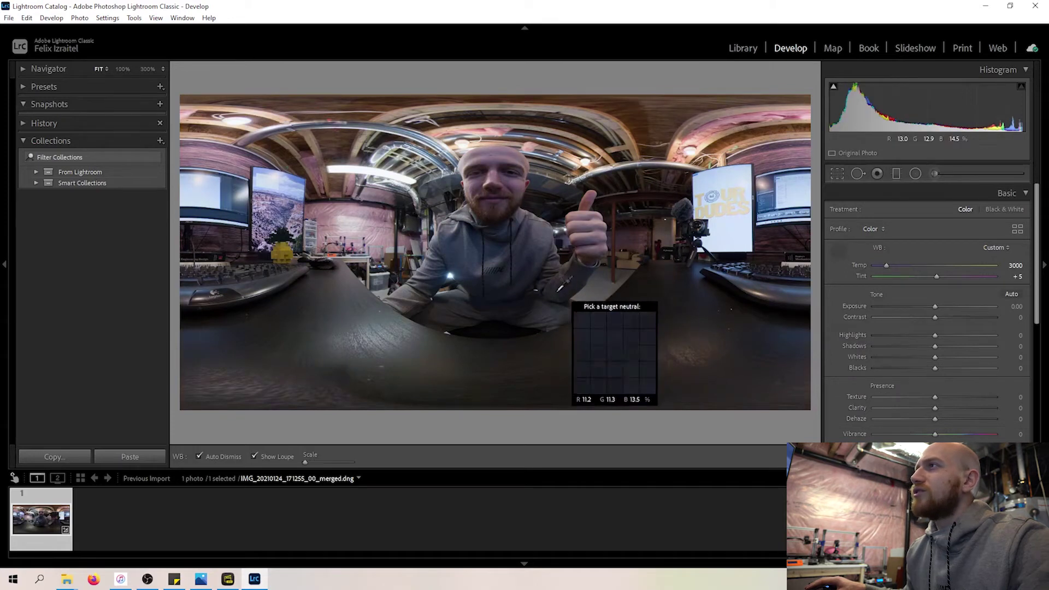
pyautogui.click(446, 242)
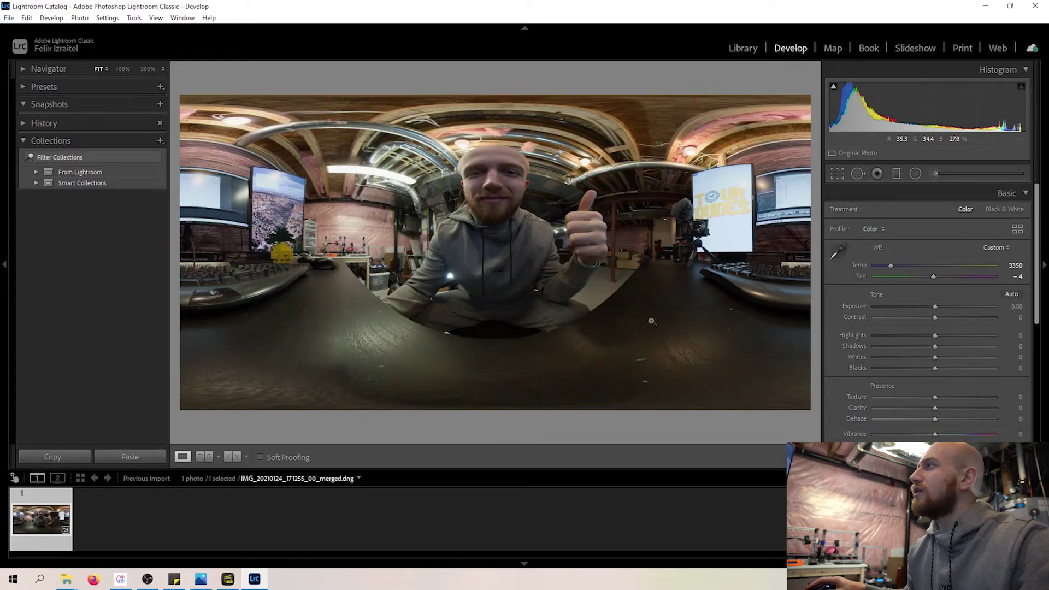
pyautogui.scroll(-3, 934, 367)
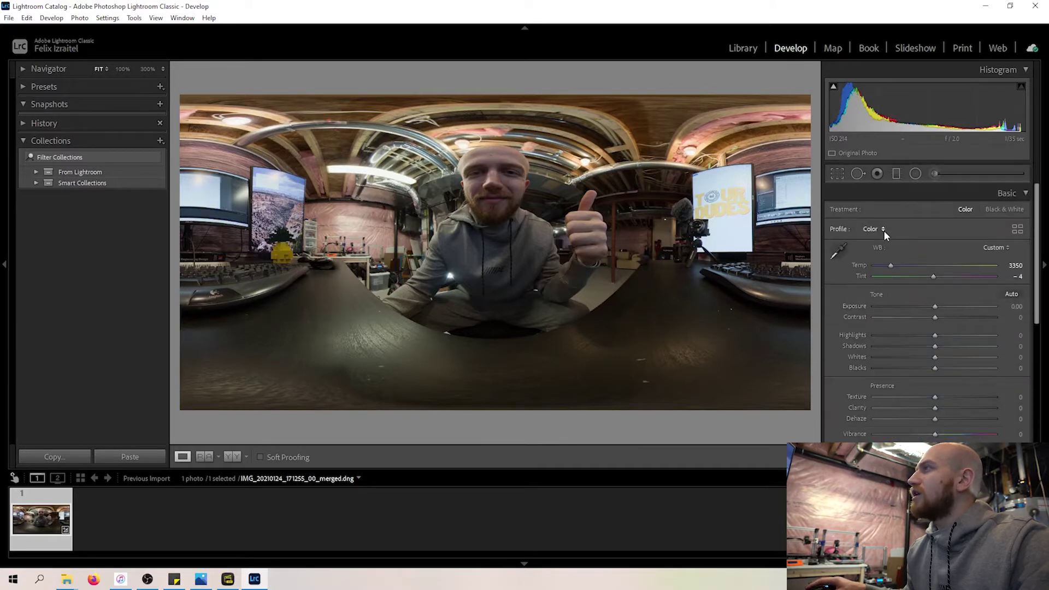
pyautogui.click(883, 231)
# Apply Auto tone, then set Exposure +0.66, Highlights −82, Shadows +77, Whites +21, Blacks −27
pyautogui.click(1012, 293)
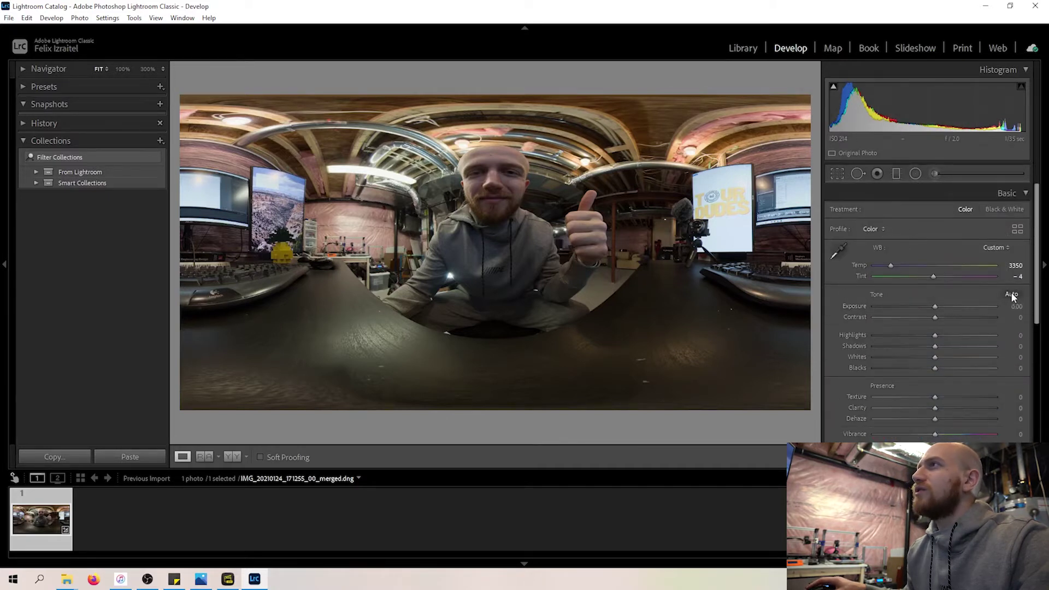
pyautogui.click(1011, 293)
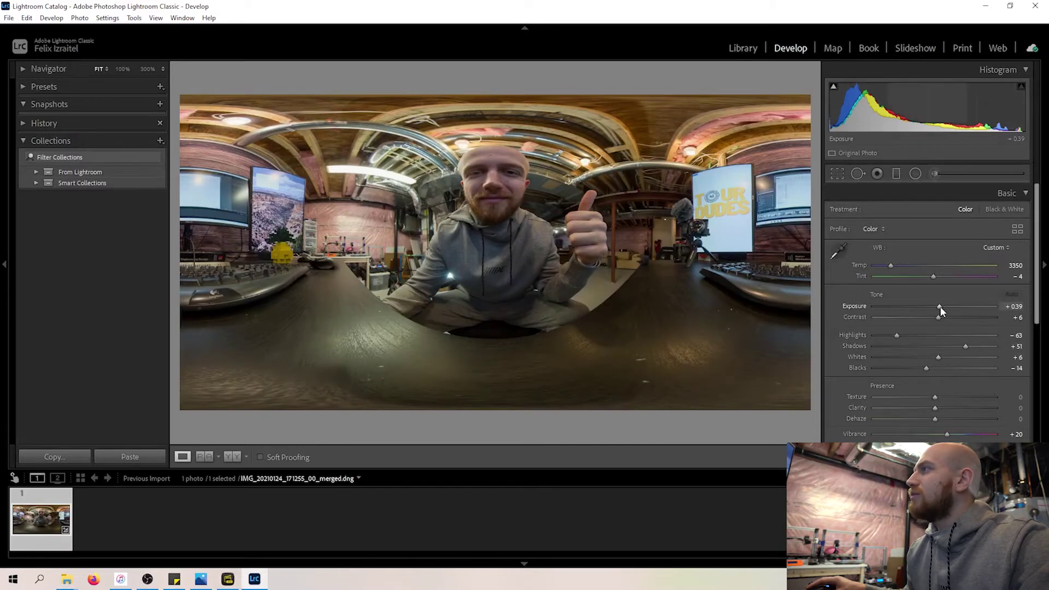
pyautogui.moveTo(940, 307); pyautogui.dragTo(944, 307)
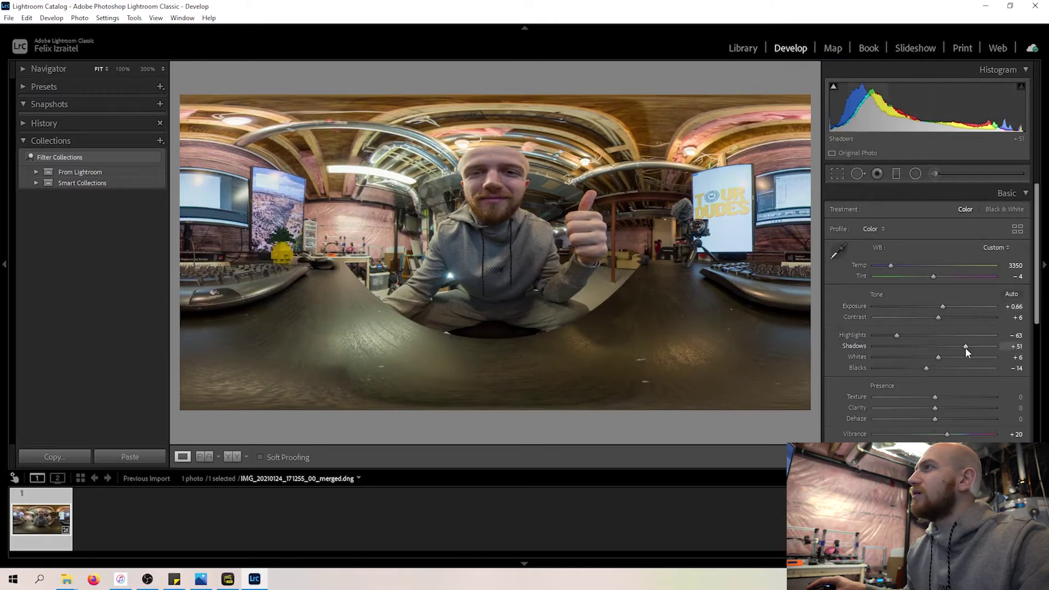
pyautogui.moveTo(964, 346); pyautogui.dragTo(981, 344)
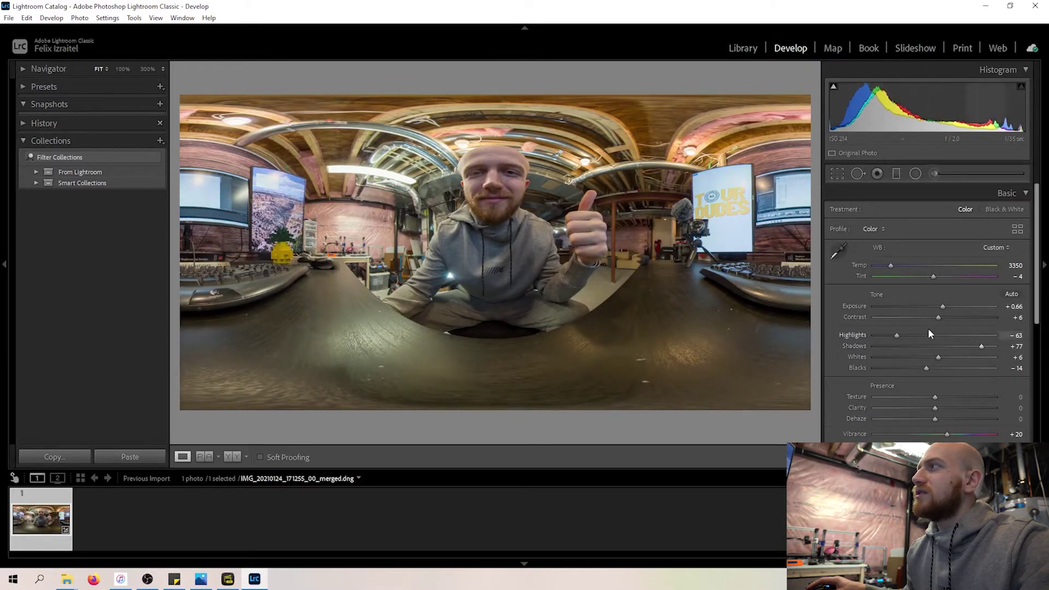
pyautogui.moveTo(895, 335); pyautogui.dragTo(886, 337)
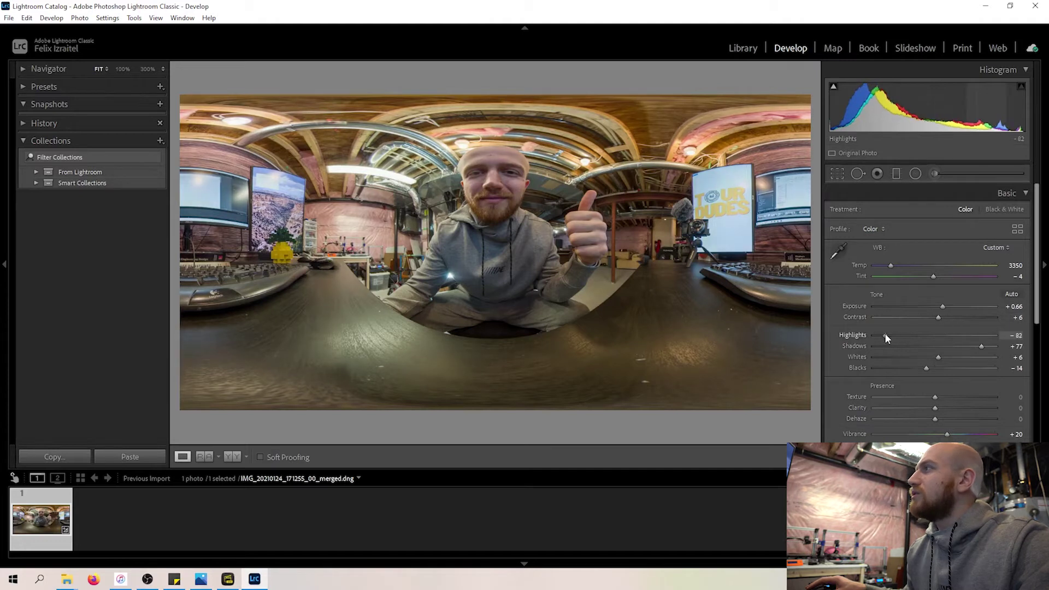
pyautogui.moveTo(942, 356); pyautogui.dragTo(918, 367)
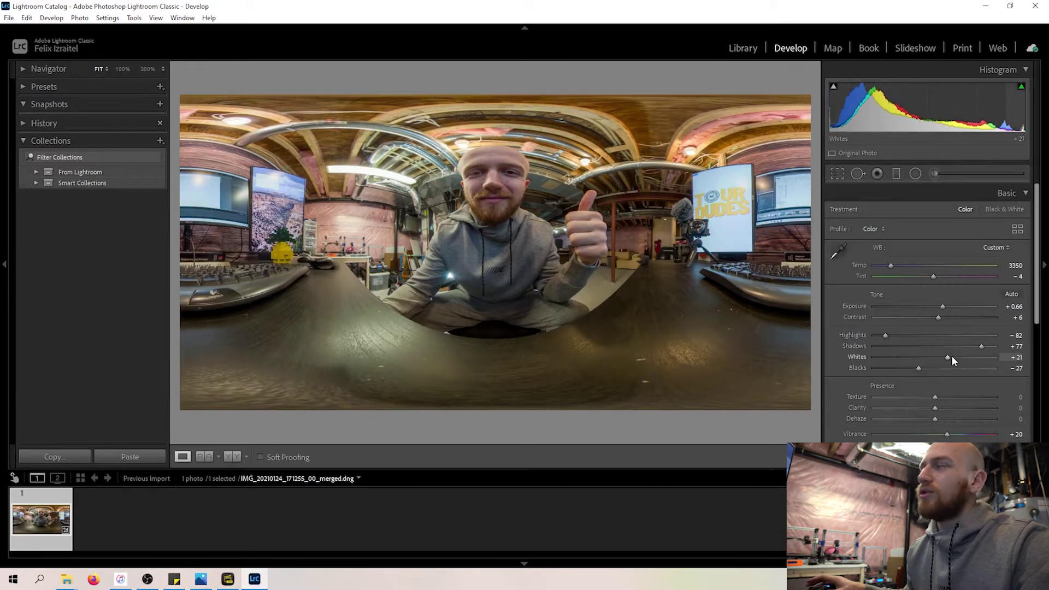
pyautogui.scroll(-2, 964, 429)
pyautogui.scroll(2, 958, 427)
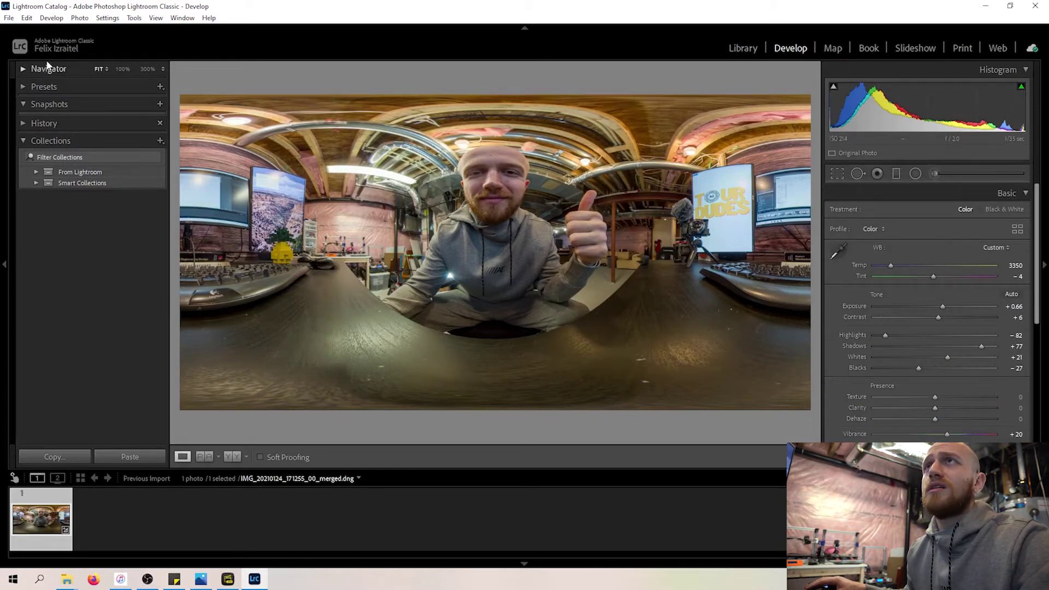
pyautogui.click(9, 18)
pyautogui.click(32, 158)
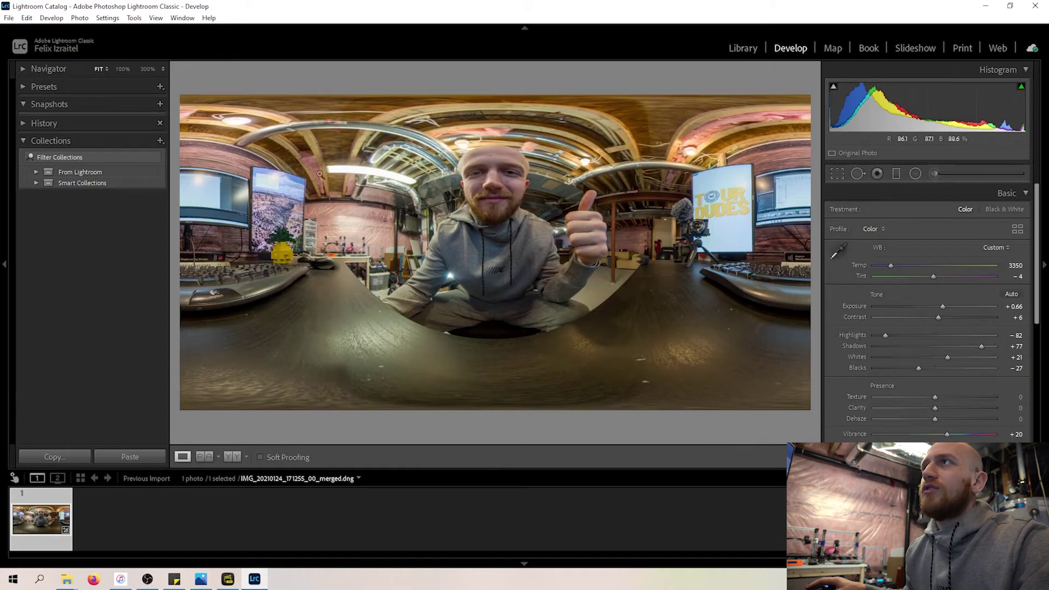
pyautogui.click(360, 145)
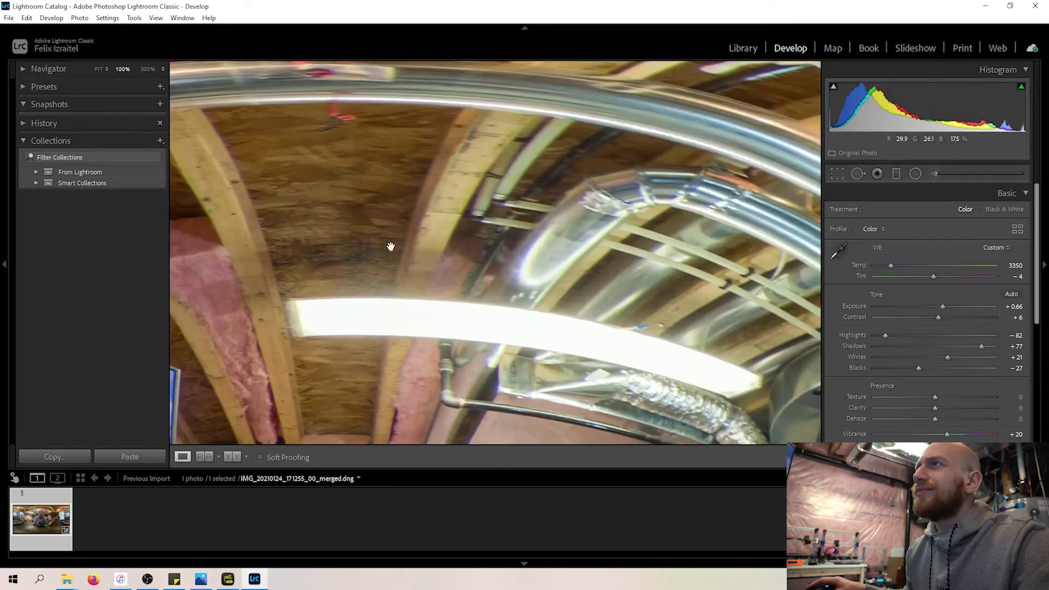
pyautogui.moveTo(389, 243); pyautogui.dragTo(435, 169)
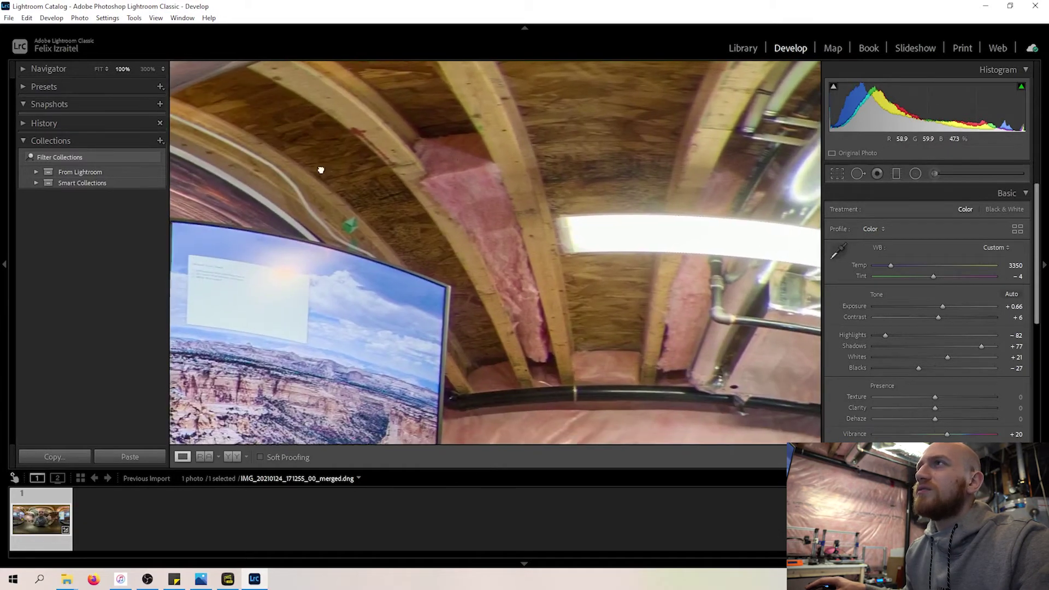
pyautogui.moveTo(319, 166); pyautogui.dragTo(445, 218)
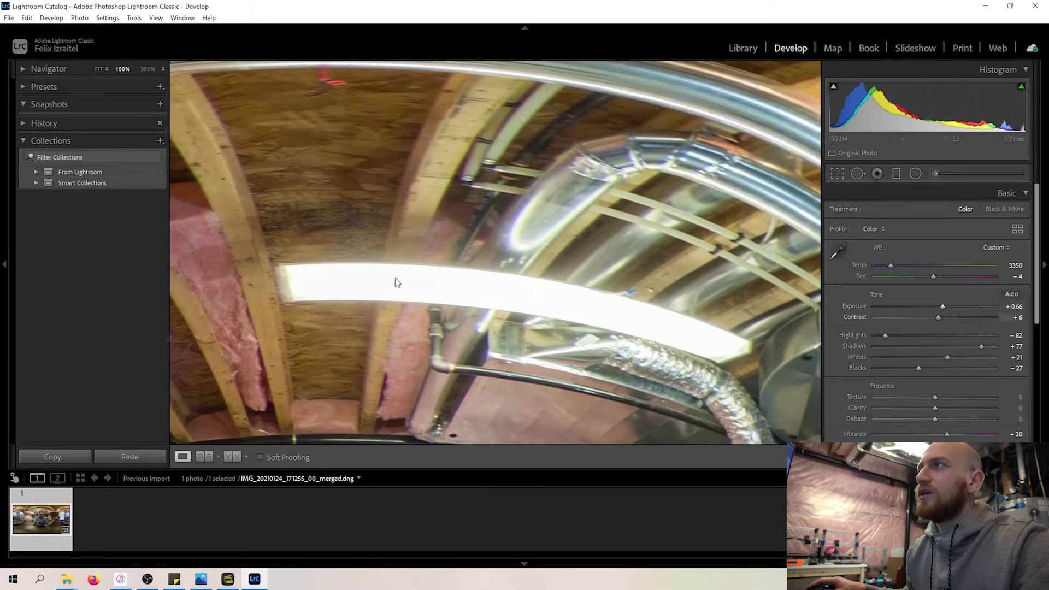
pyautogui.moveTo(396, 283); pyautogui.dragTo(479, 246)
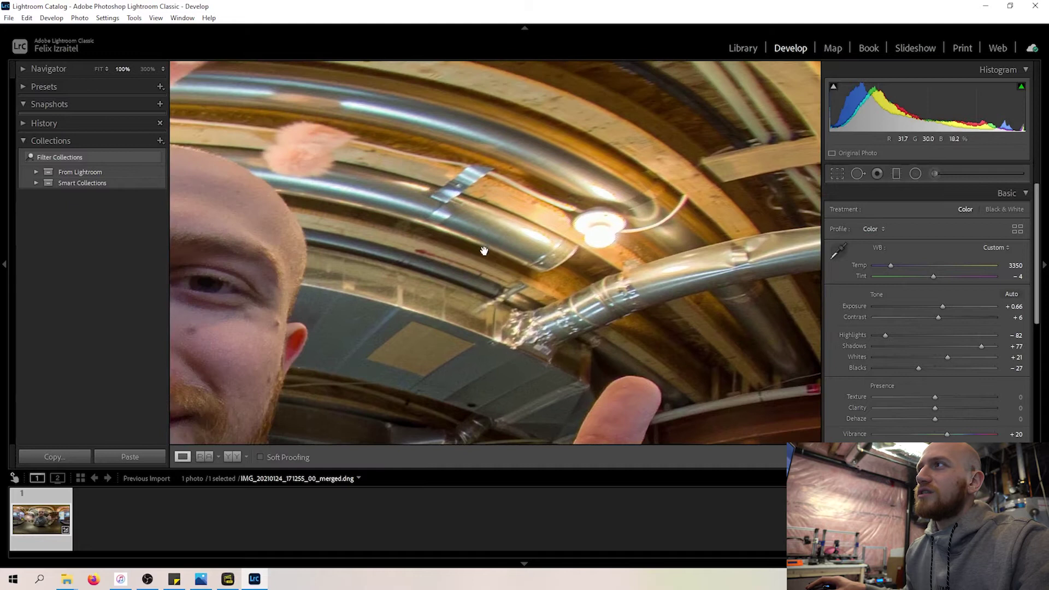
pyautogui.moveTo(533, 266); pyautogui.dragTo(501, 281)
pyautogui.moveTo(489, 223); pyautogui.dragTo(506, 249)
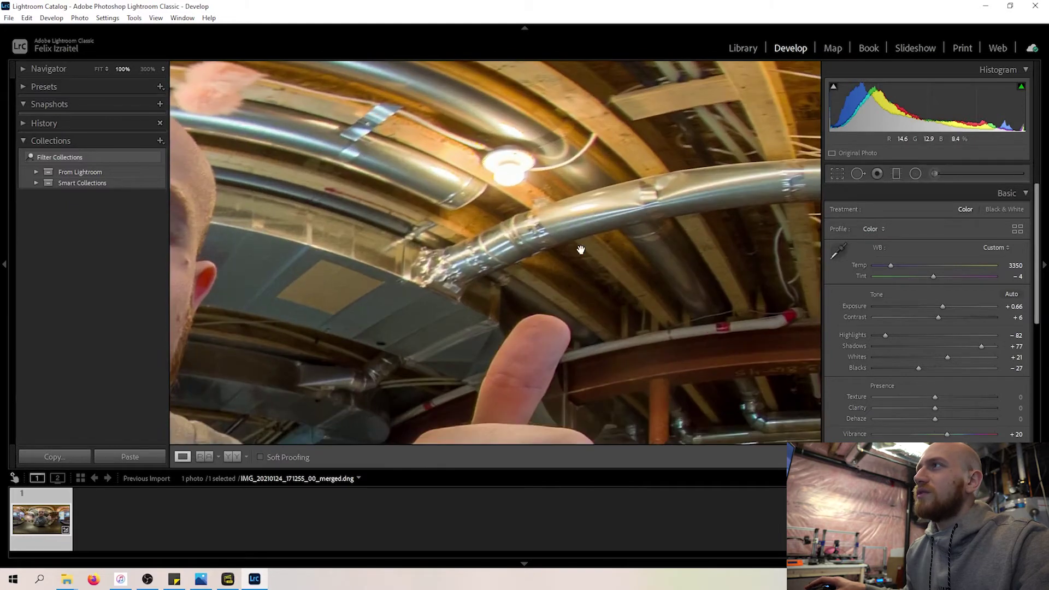
pyautogui.click(506, 249)
pyautogui.click(588, 161)
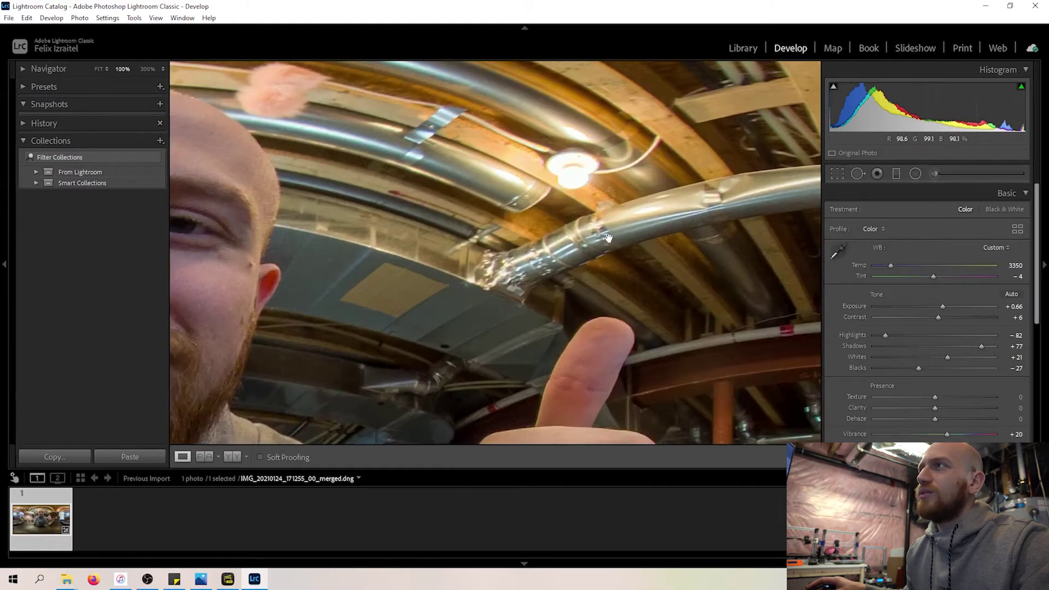
pyautogui.moveTo(588, 161); pyautogui.dragTo(514, 187)
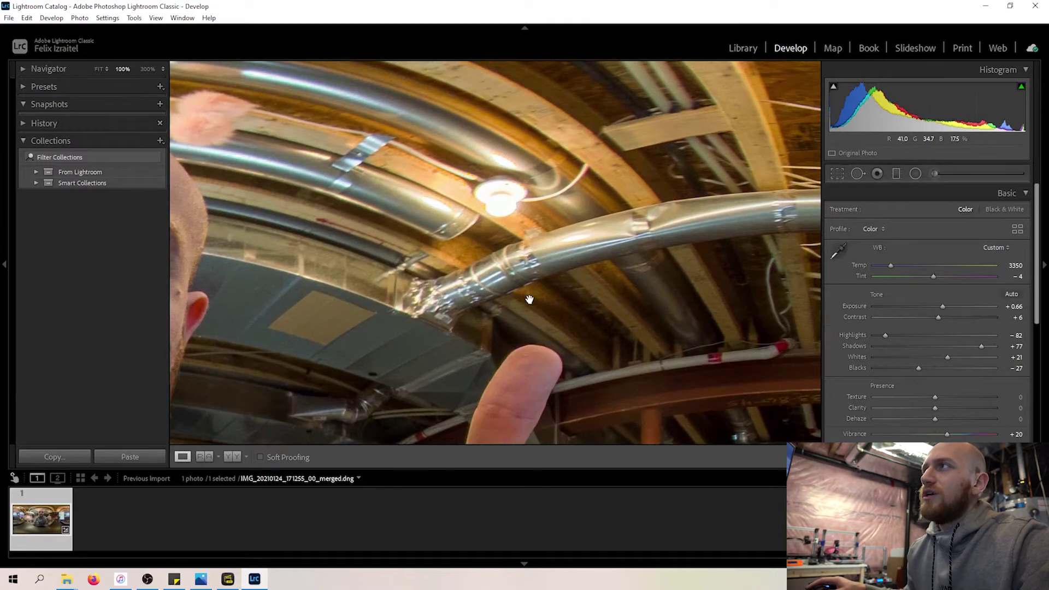
pyautogui.moveTo(504, 259); pyautogui.dragTo(457, 279)
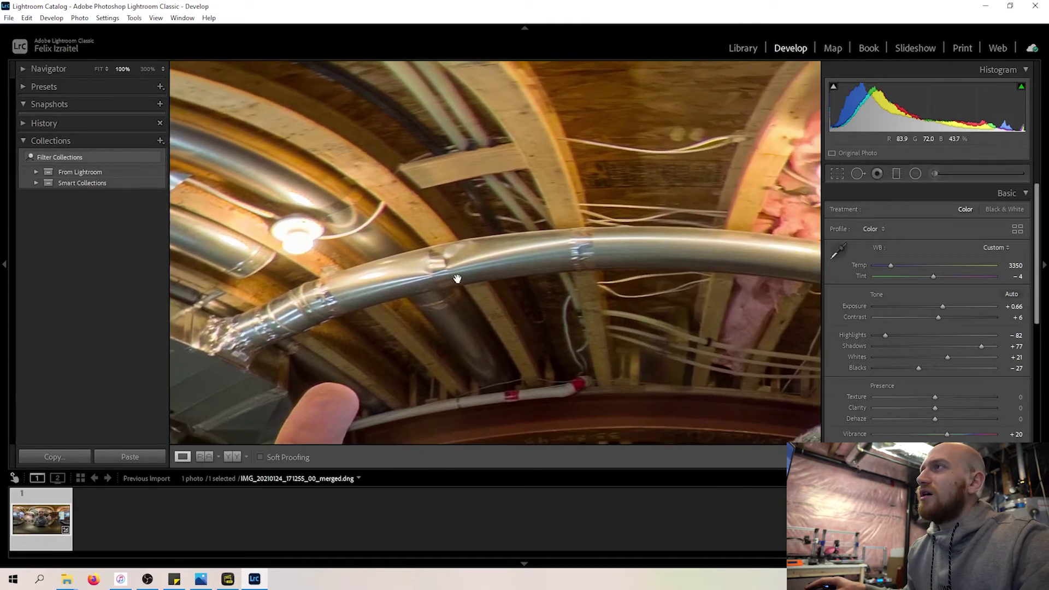
pyautogui.click(456, 206)
pyautogui.click(327, 234)
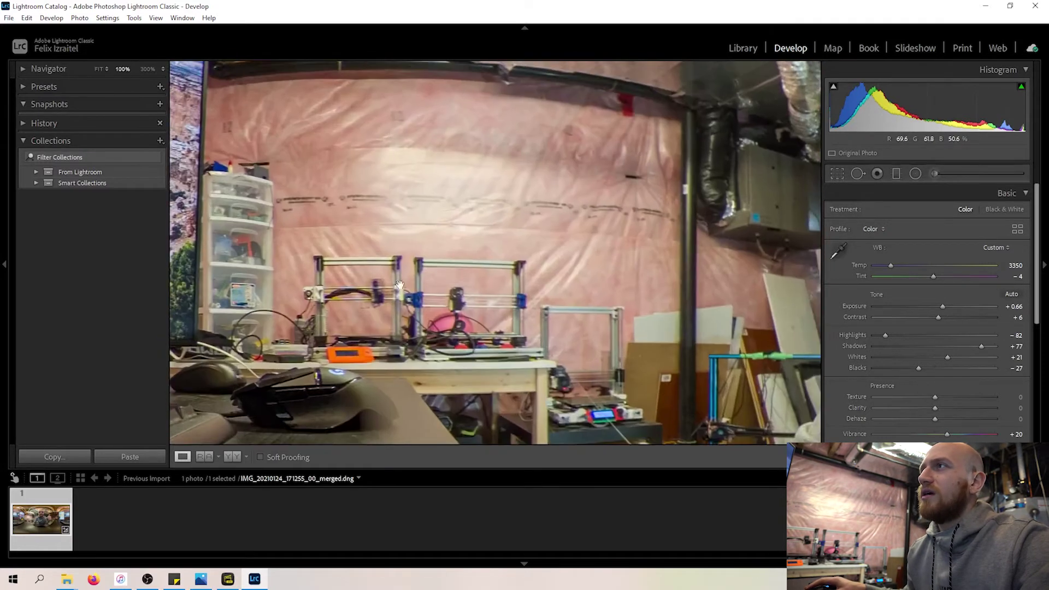
pyautogui.click(422, 263)
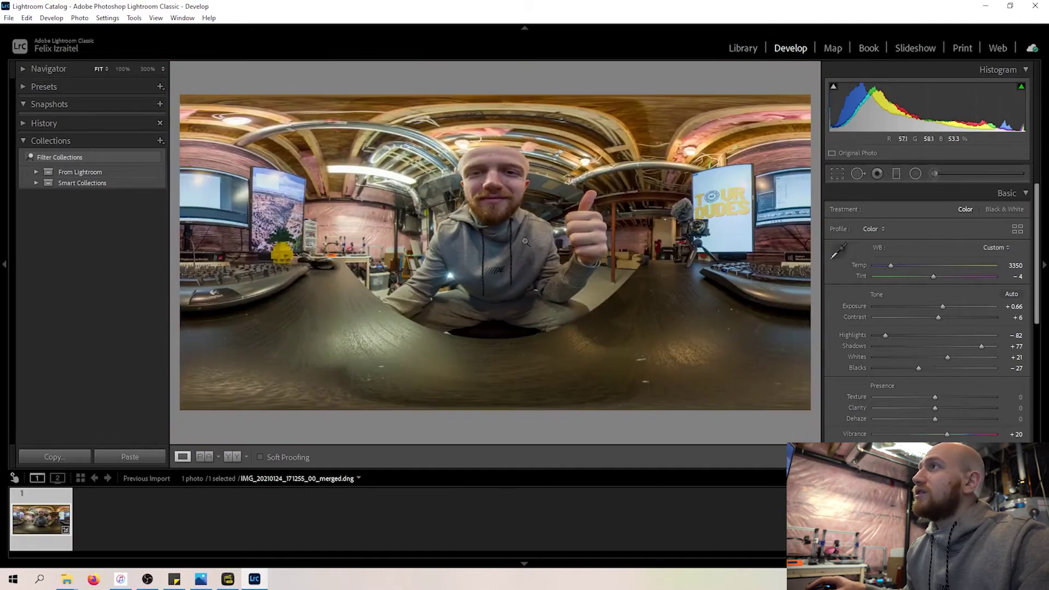
# Export the panorama as a quality-100 Adobe RGB (1998) JPEG into the Desktop JPGs folder
pyautogui.click(9, 18)
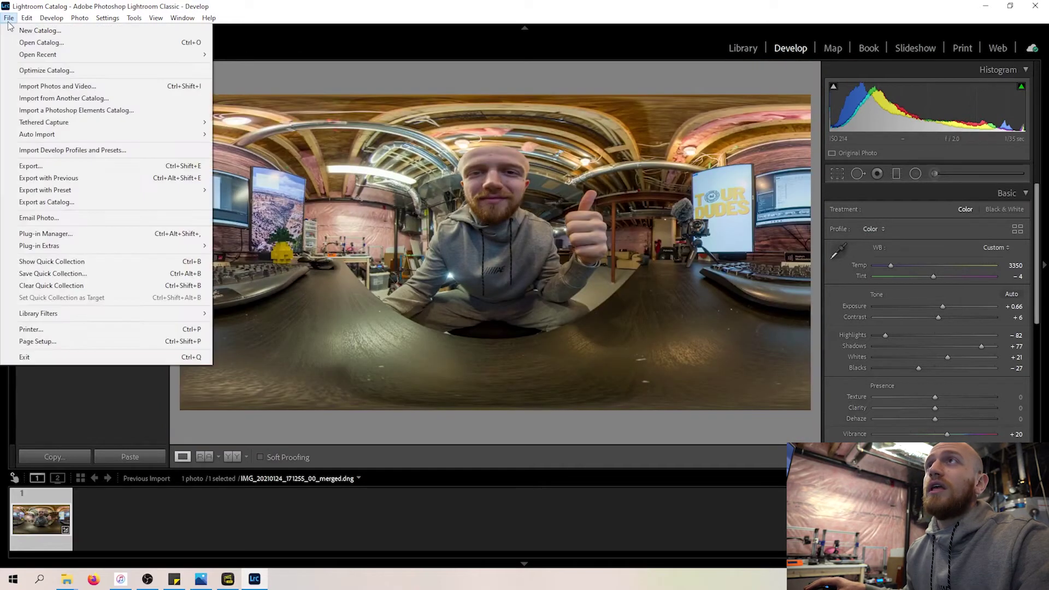
pyautogui.click(30, 165)
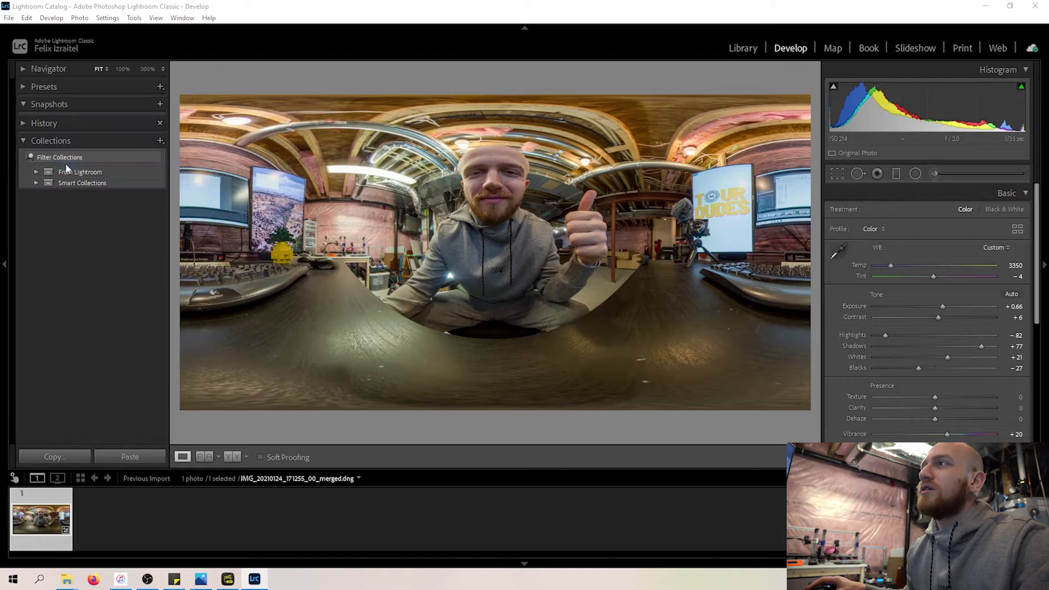
pyautogui.moveTo(743, 218); pyautogui.dragTo(703, 276)
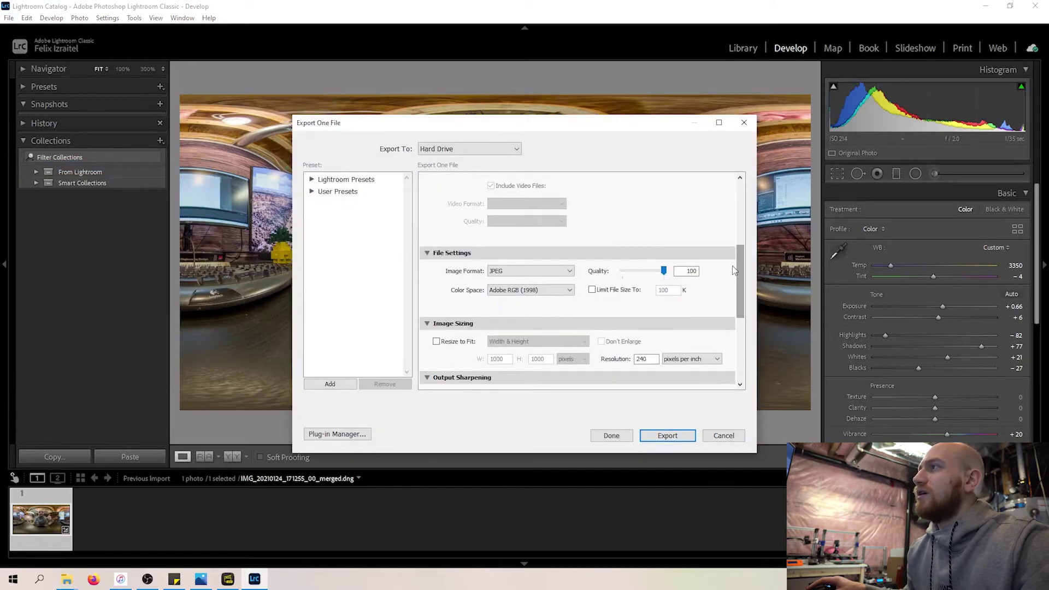
pyautogui.scroll(-5, 733, 271)
pyautogui.click(677, 438)
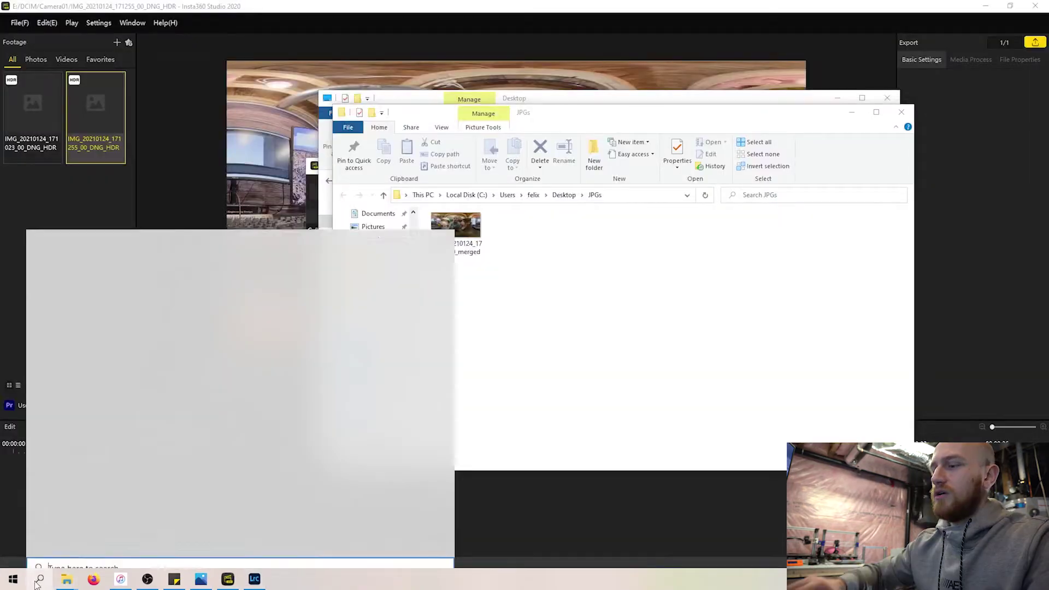
# Launch Topaz DeNoise AI via 'denoise' search and dismiss its welcome tips
pyautogui.write('denoise')
pyautogui.press('Escape')
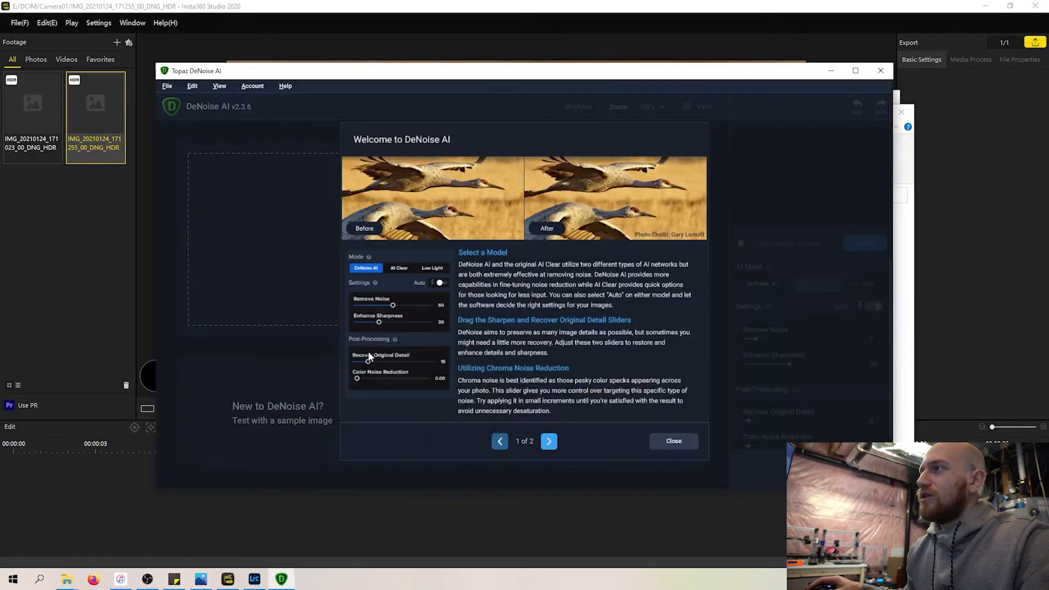
pyautogui.click(674, 443)
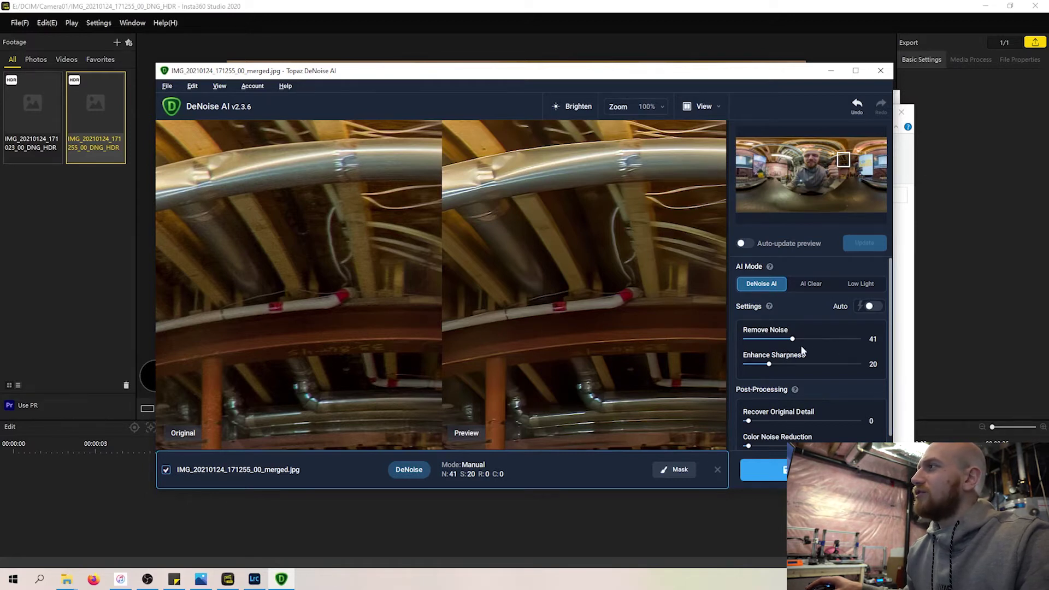
# Set Remove Noise 21, Sharpness 20, refresh the couch preview, and save the denoised image
pyautogui.click(770, 338)
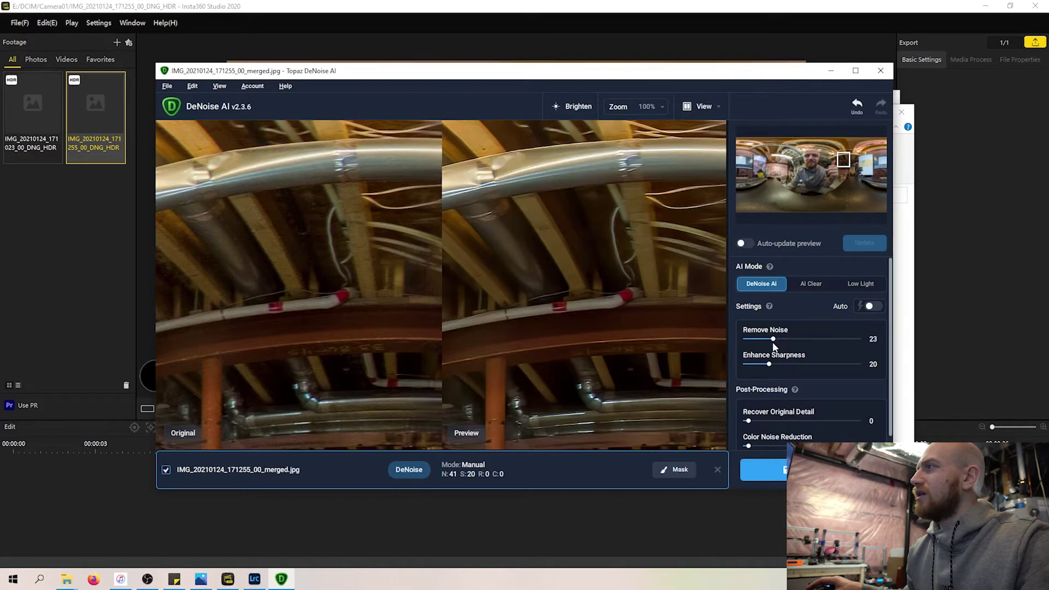
pyautogui.click(866, 242)
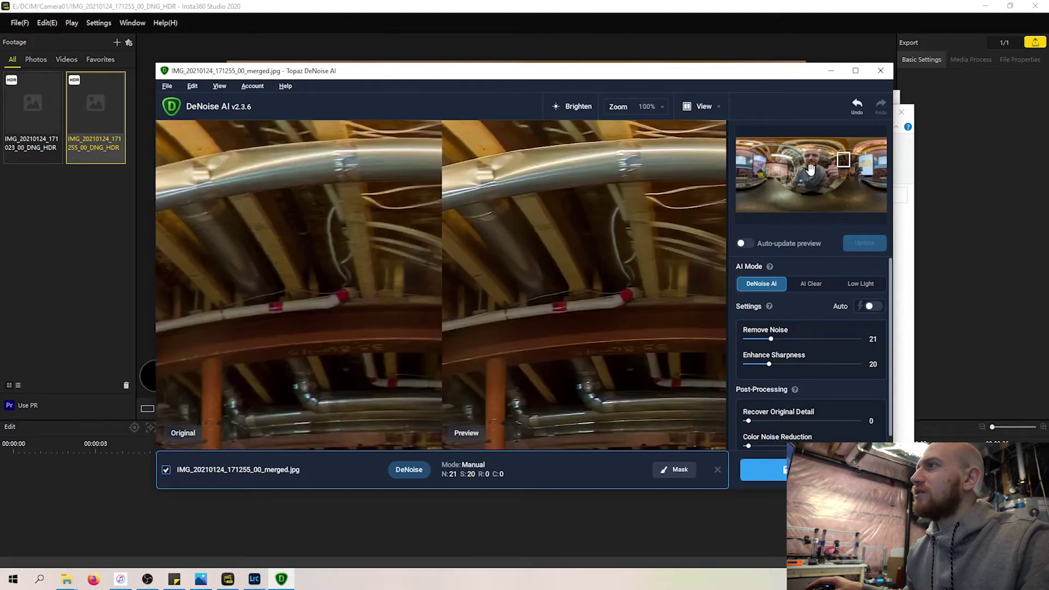
pyautogui.moveTo(843, 163); pyautogui.dragTo(842, 175)
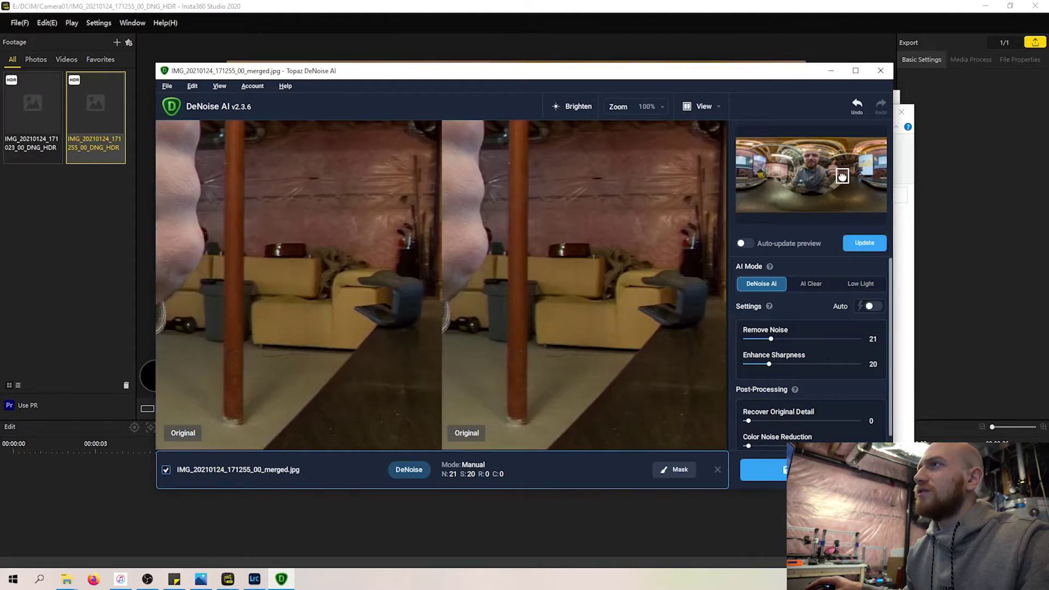
pyautogui.click(864, 247)
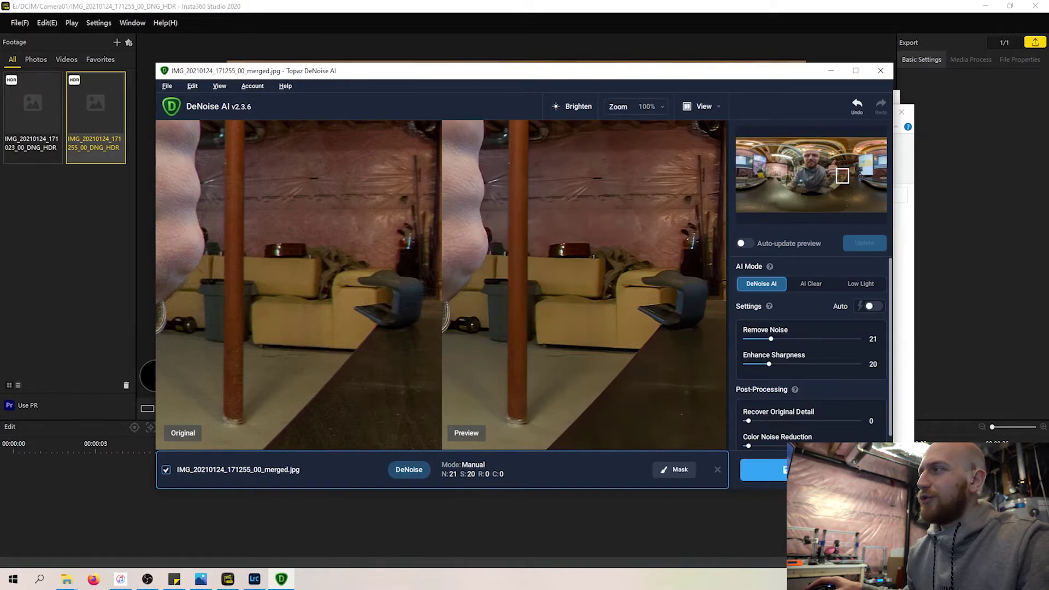
pyautogui.click(765, 470)
# Save the denoised parking-lot panorama from DeNoise AI as a JPG file
pyautogui.click(632, 372)
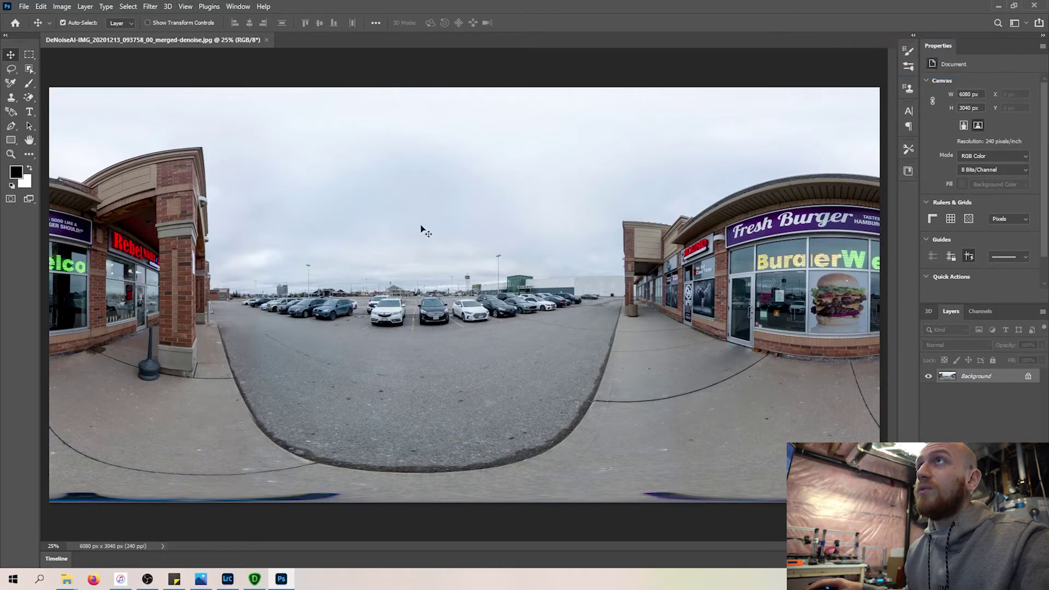
# Import the denoised photo as a 3D spherical panorama and orbit down to the tripod
pyautogui.click(185, 6)
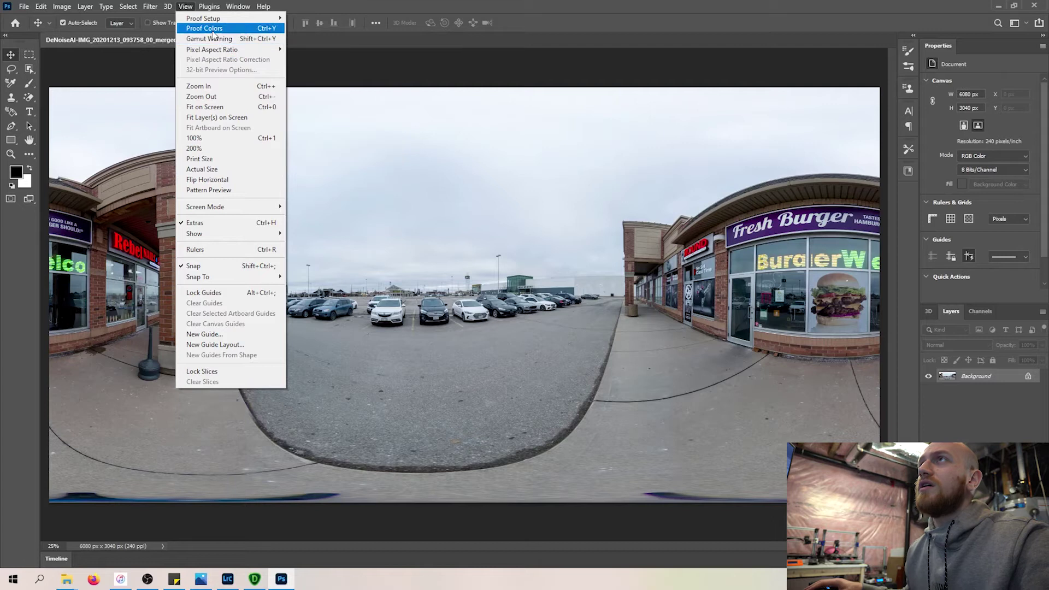
pyautogui.moveTo(168, 7)
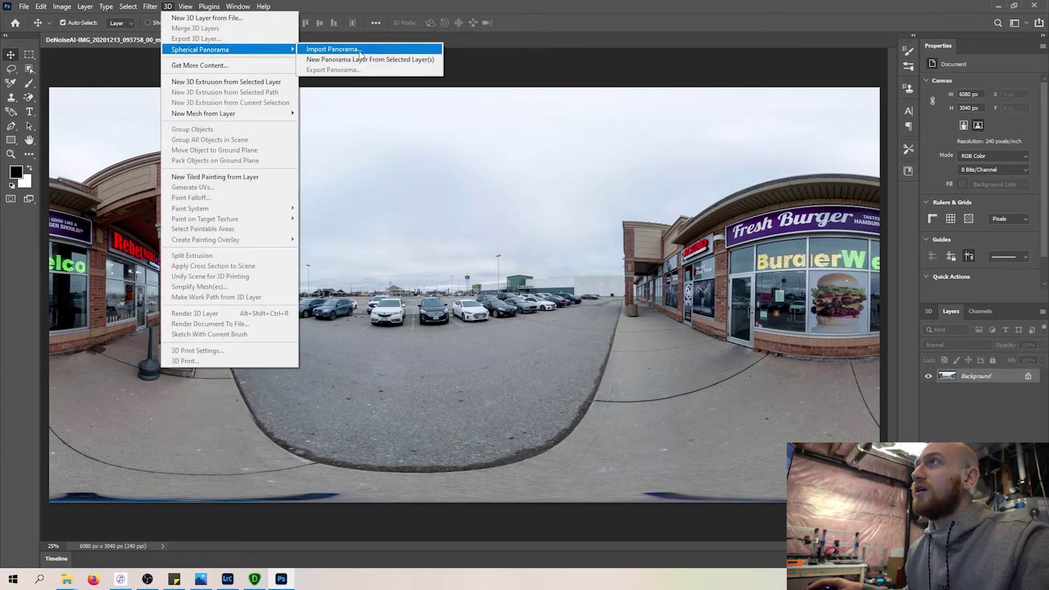
pyautogui.click(333, 49)
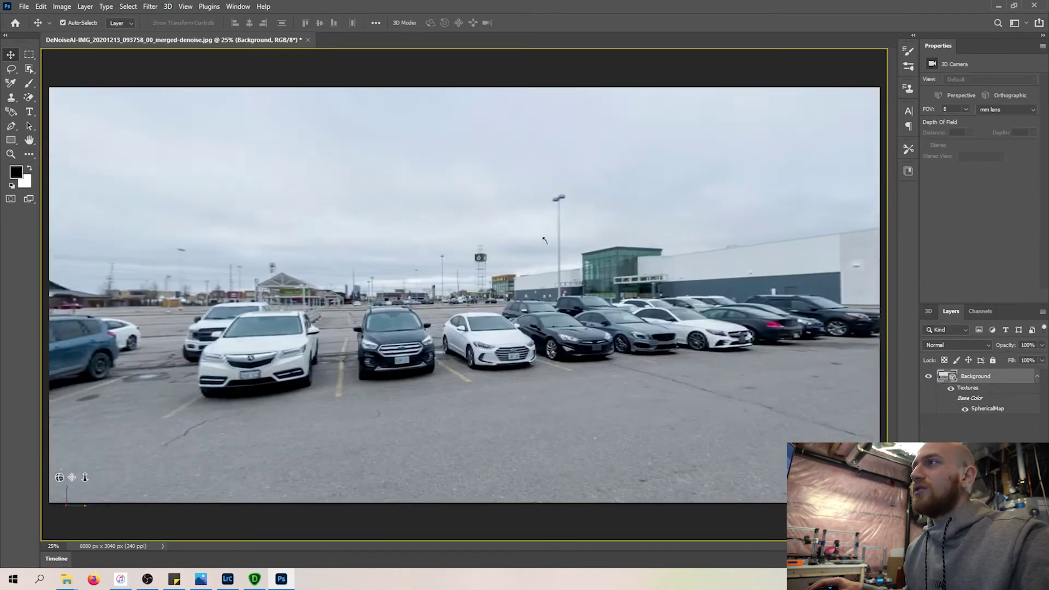
pyautogui.moveTo(382, 273); pyautogui.dragTo(528, 314)
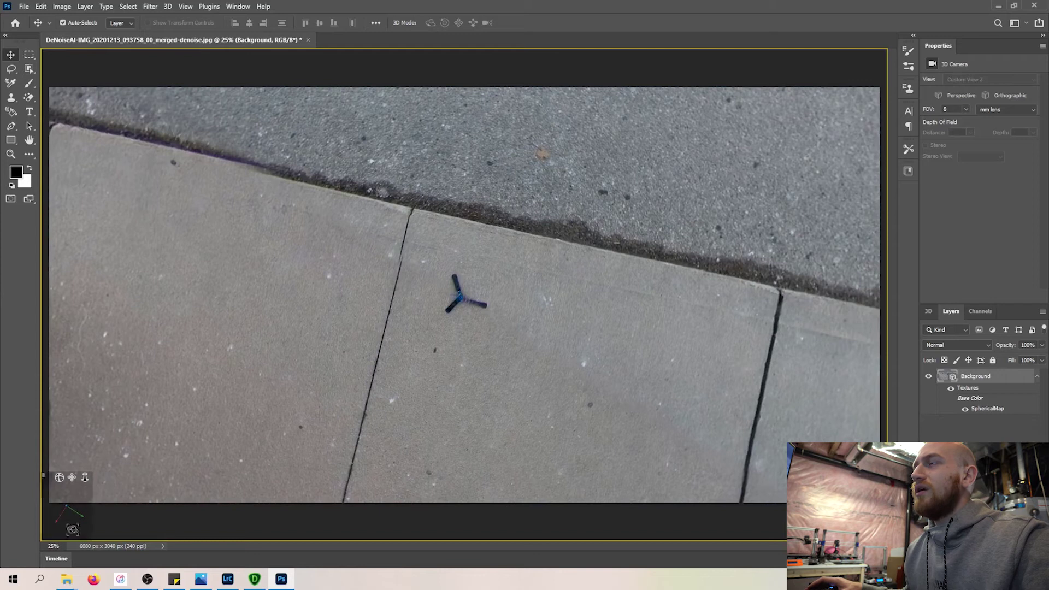
# Zoom in and heal away the tripod and the small dark spot with the Spot Healing Brush
pyautogui.scroll(6, 450, 297)
pyautogui.scroll(1, 451, 297)
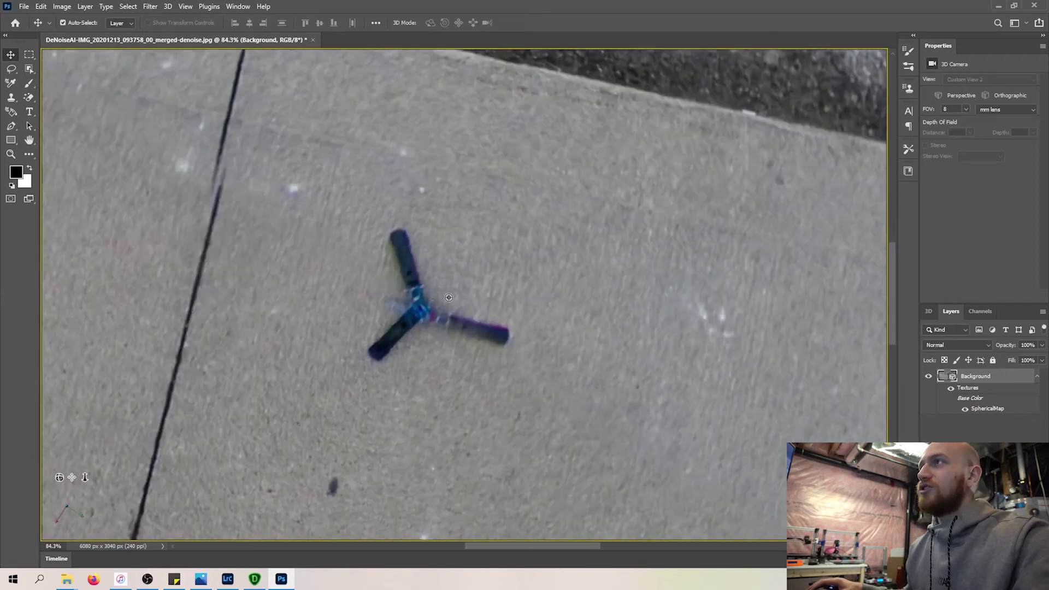
pyautogui.press('j')
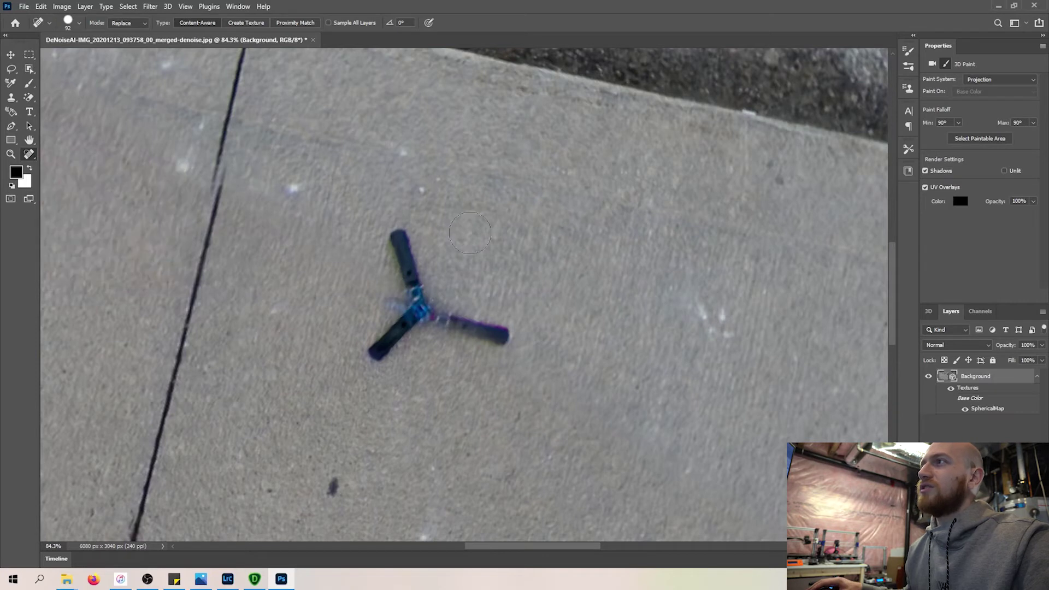
pyautogui.moveTo(509, 340)
pyautogui.mouseDown()
pyautogui.moveTo(418, 300)
pyautogui.moveTo(404, 262)
pyautogui.moveTo(403, 308)
pyautogui.moveTo(375, 352)
pyautogui.mouseUp()
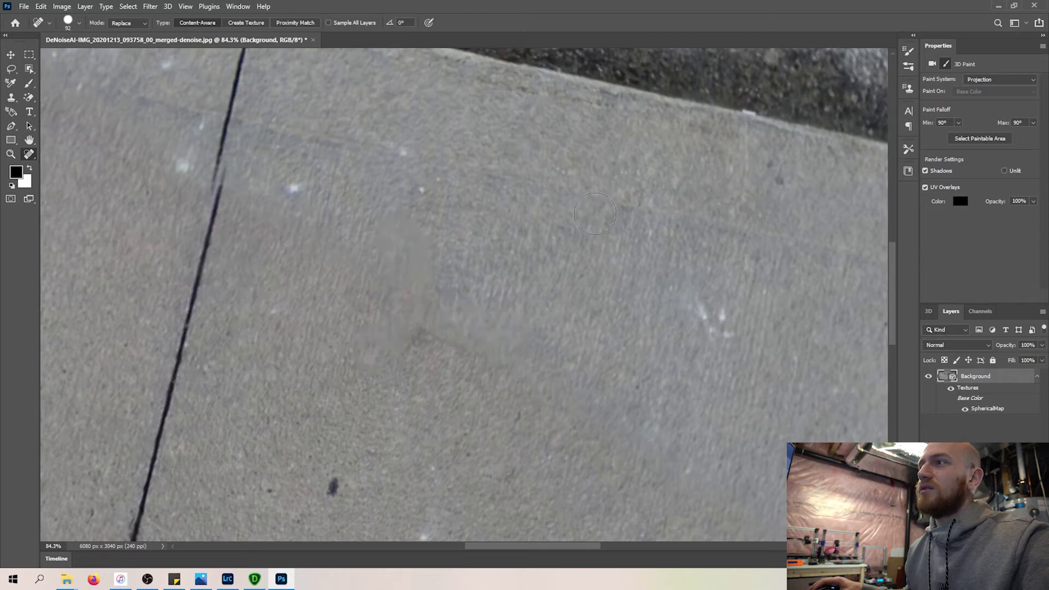
pyautogui.click(334, 488)
# Zoom back out and orbit up to inspect the retouched parking lot panorama
pyautogui.press('v')
pyautogui.hotkey('ctrl', '0')
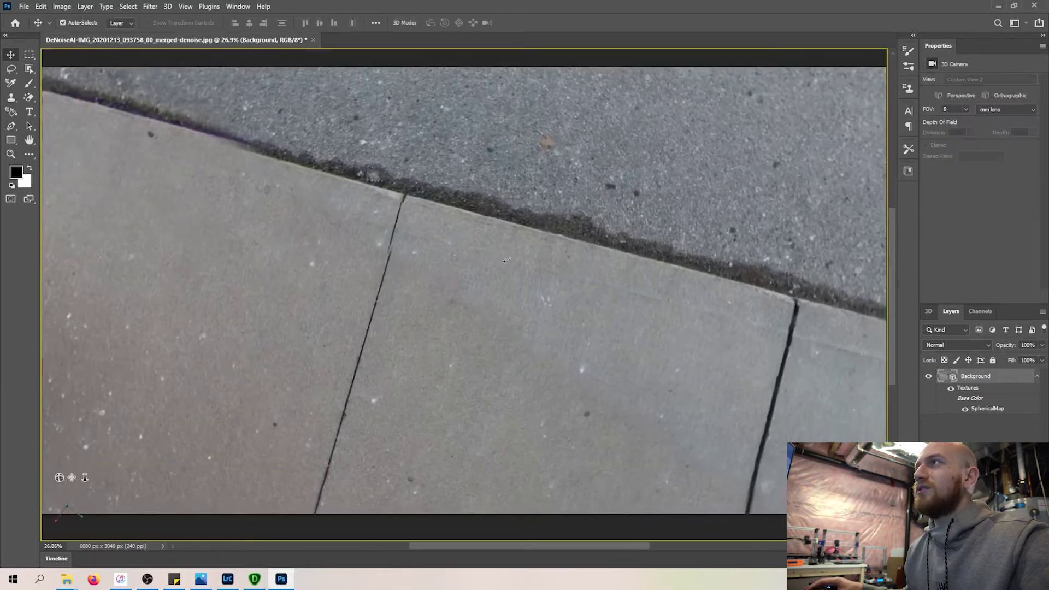
pyautogui.moveTo(580, 195)
pyautogui.mouseDown()
pyautogui.moveTo(511, 136)
pyautogui.moveTo(386, 261)
pyautogui.mouseUp()
pyautogui.moveTo(431, 427); pyautogui.dragTo(317, 101)
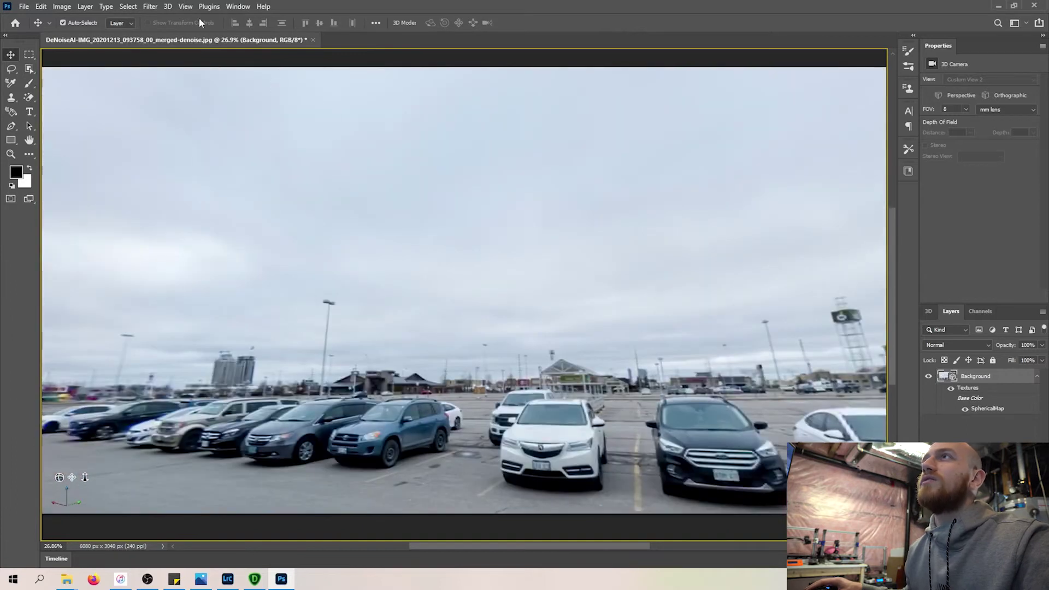
# Export the retouched spherical panorama as a flat JPEG named '360'
pyautogui.click(167, 7)
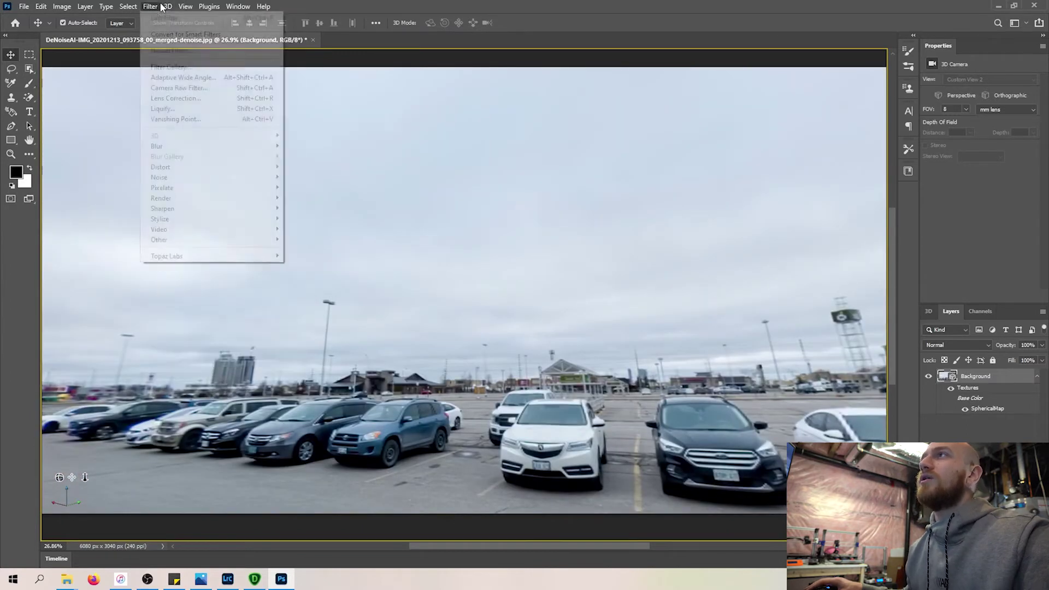
pyautogui.moveTo(201, 51)
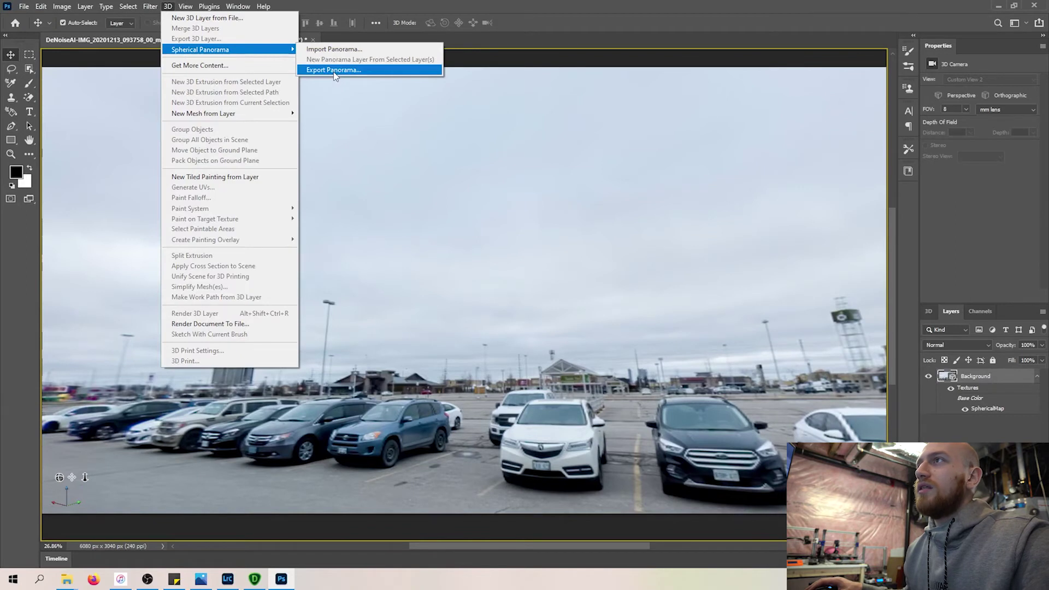
pyautogui.click(334, 70)
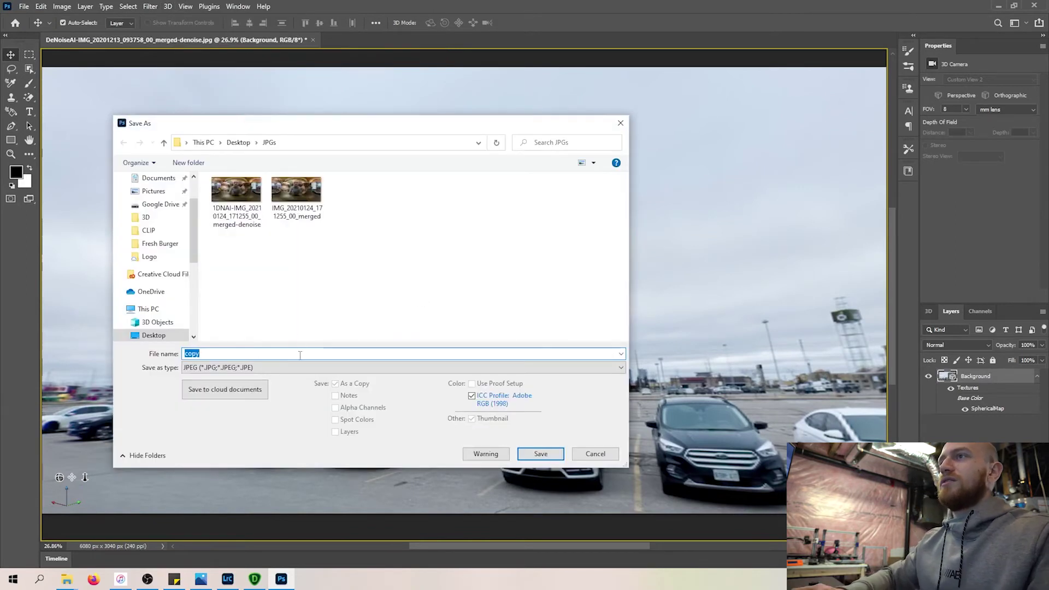
pyautogui.write('360')
pyautogui.press('Return')
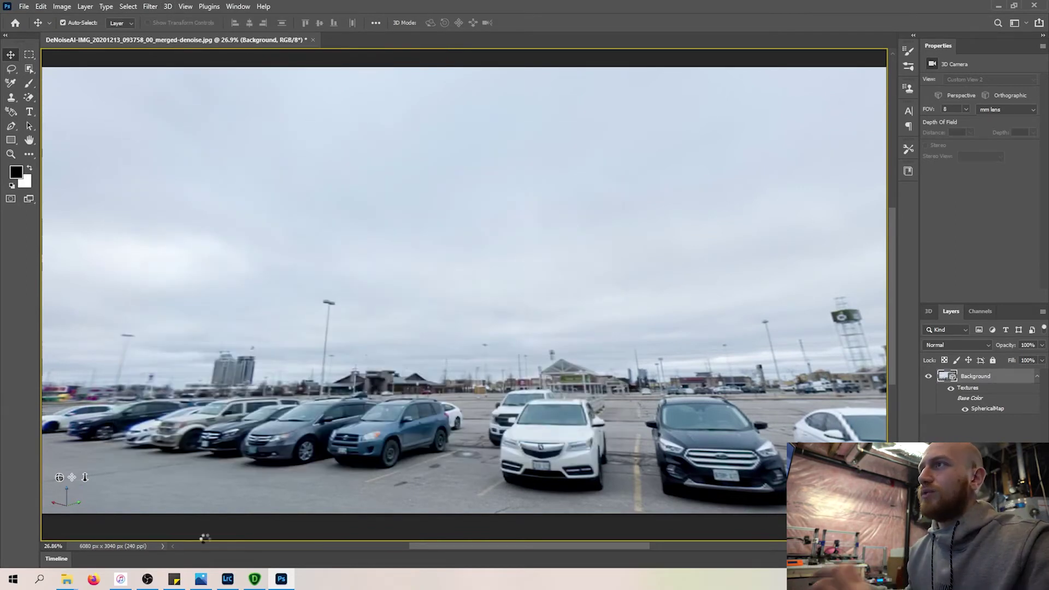
# Bring up the Fresh Burger folder, then launch Topaz Gigapixel AI from the Start menu
pyautogui.moveTo(66, 579)
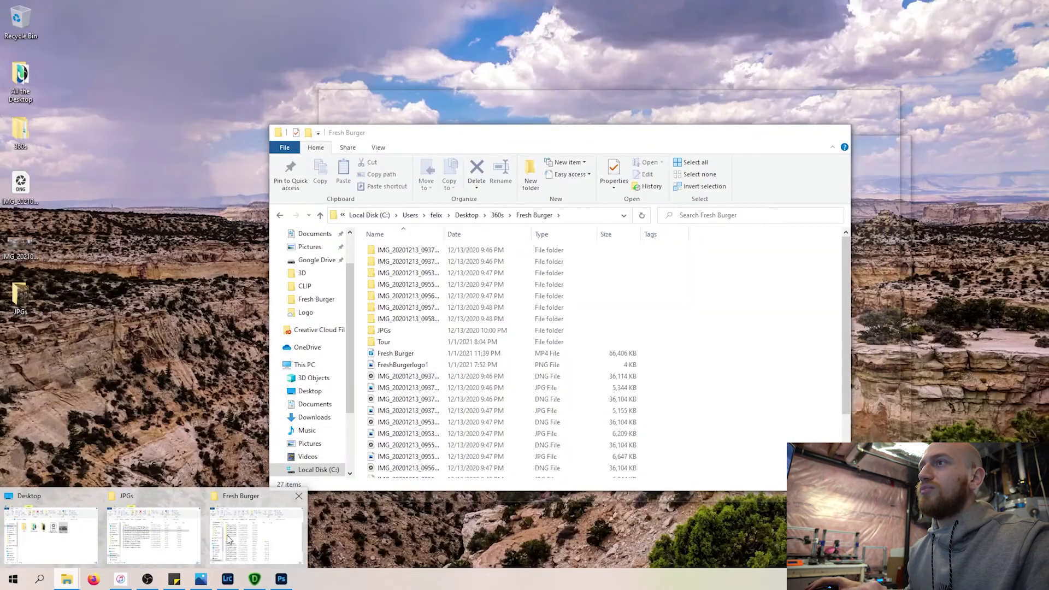
pyautogui.click(228, 538)
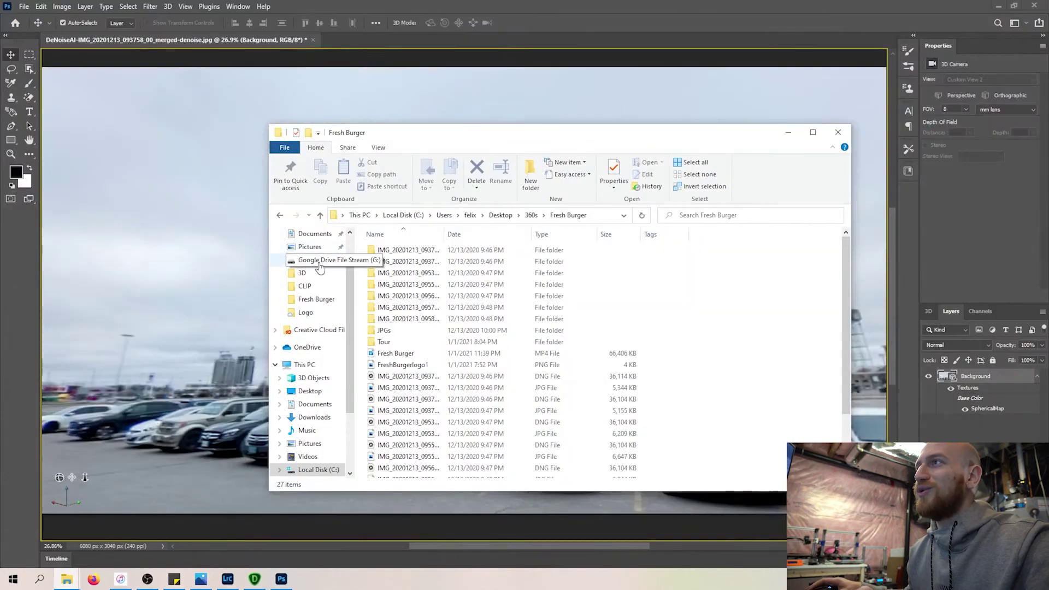
pyautogui.scroll(2, 320, 254)
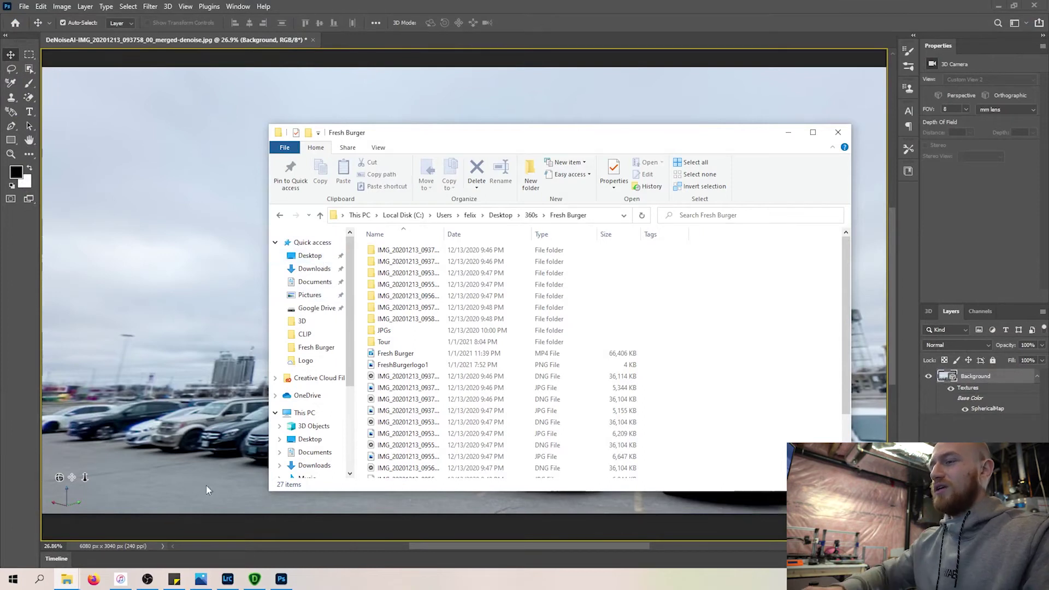
pyautogui.click(21, 583)
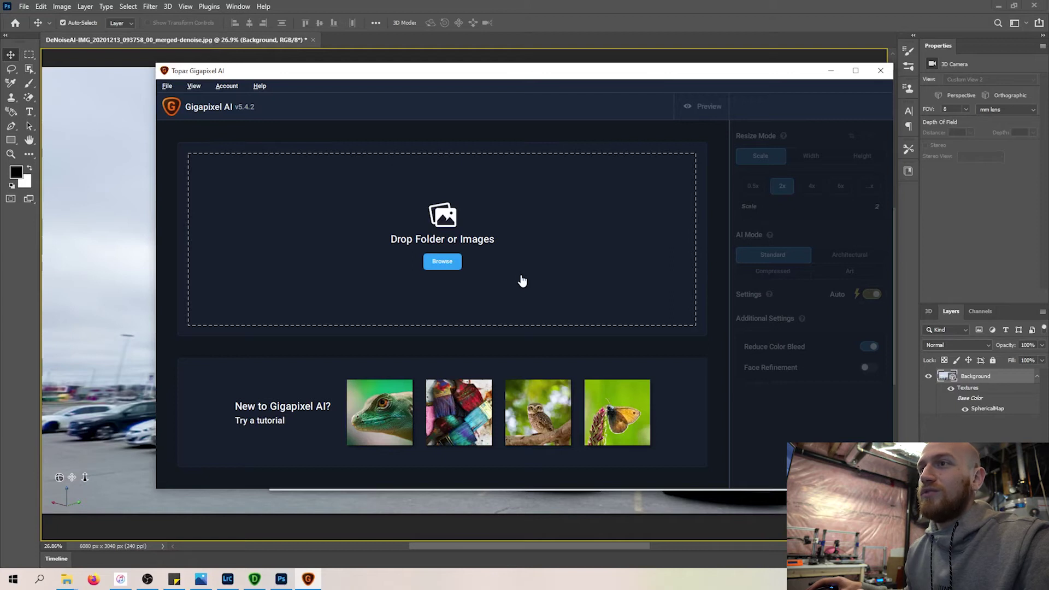
# Load TEST.jpg from the JPGs folder into Gigapixel and pan the preview to the white car
pyautogui.moveTo(66, 578)
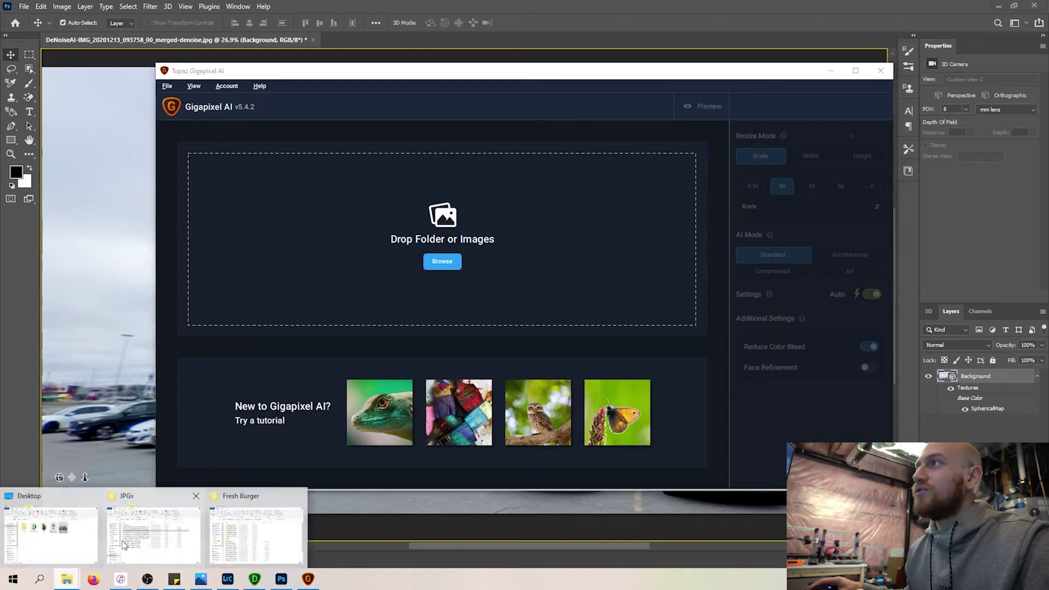
pyautogui.click(224, 530)
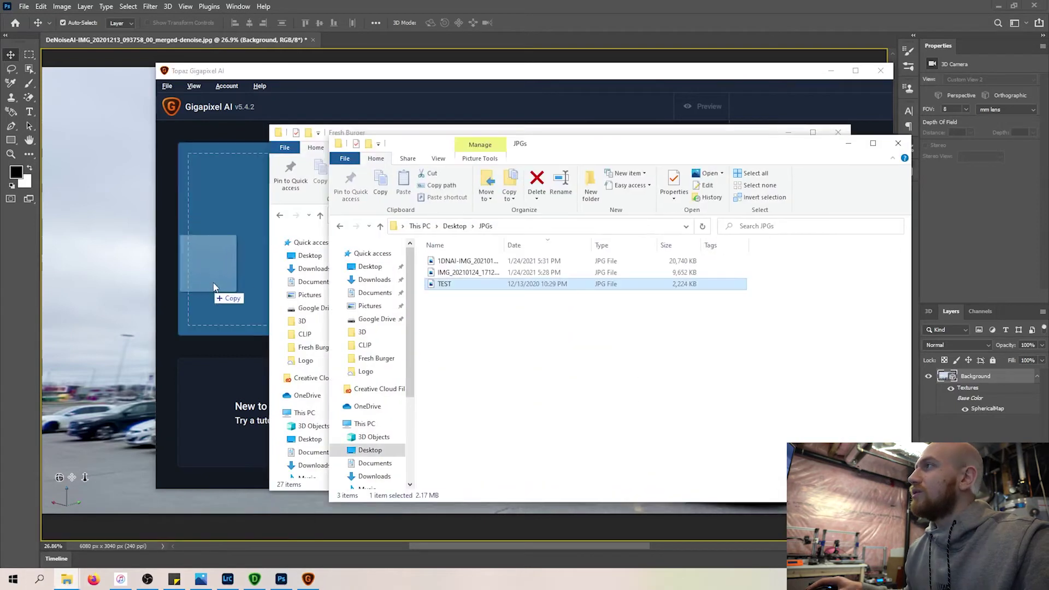
pyautogui.moveTo(213, 299); pyautogui.dragTo(206, 323)
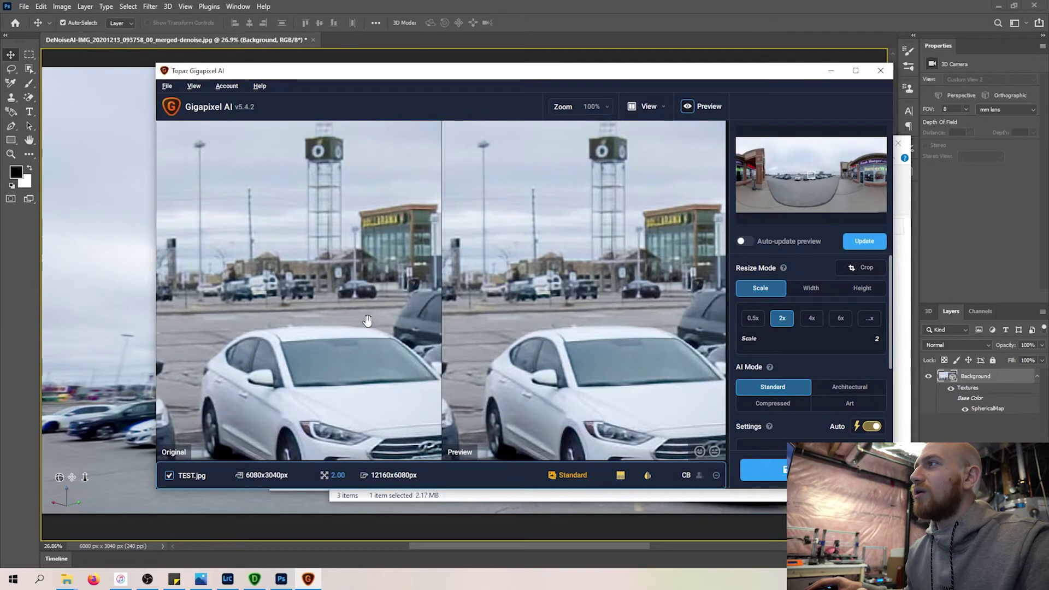
pyautogui.moveTo(579, 355); pyautogui.dragTo(590, 289)
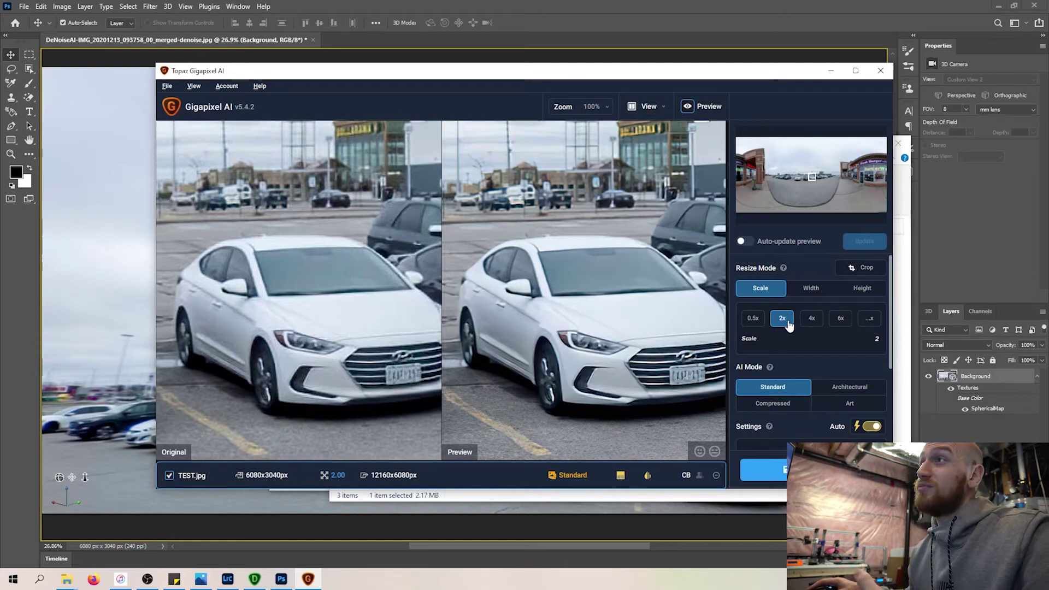
# Save the 2x Standard upscale (12160x6080 px) beside the original TEST.jpg
pyautogui.hotkey('ctrl', 's')
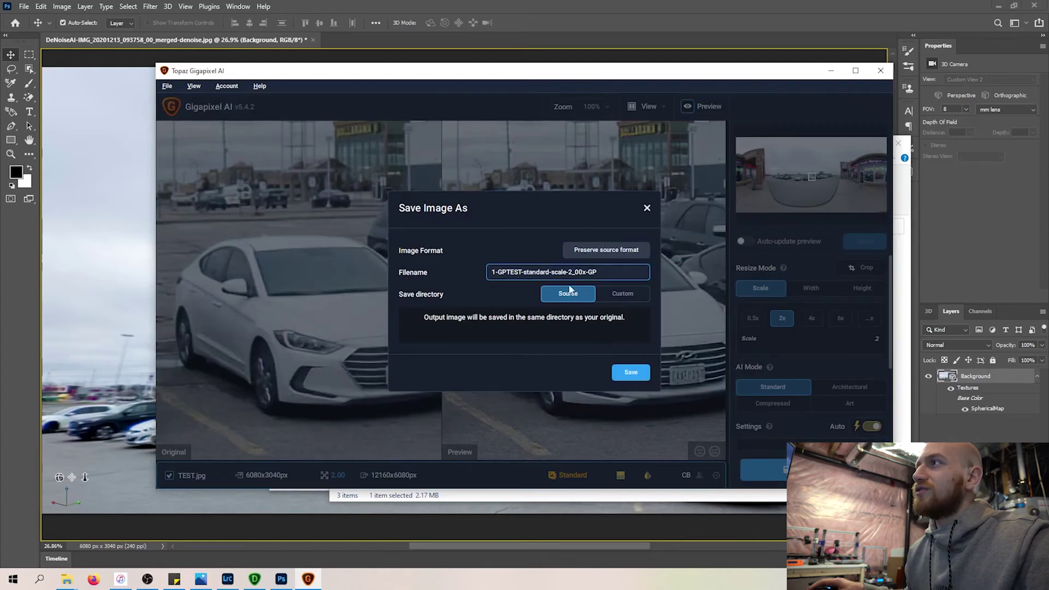
pyautogui.tripleClick(623, 272)
pyautogui.click(625, 270)
pyautogui.tripleClick(625, 269)
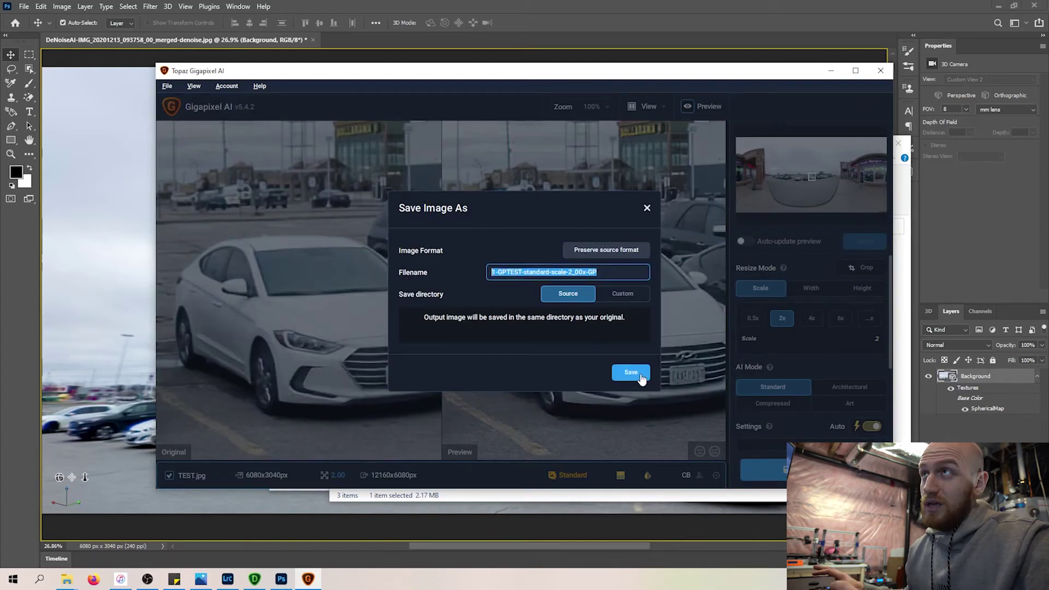
pyautogui.click(631, 372)
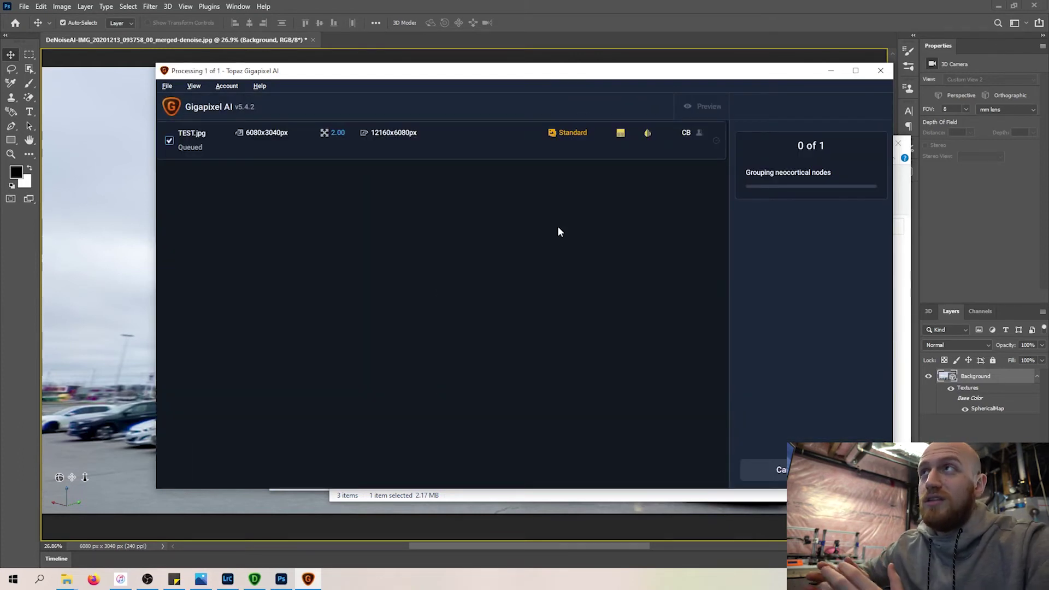